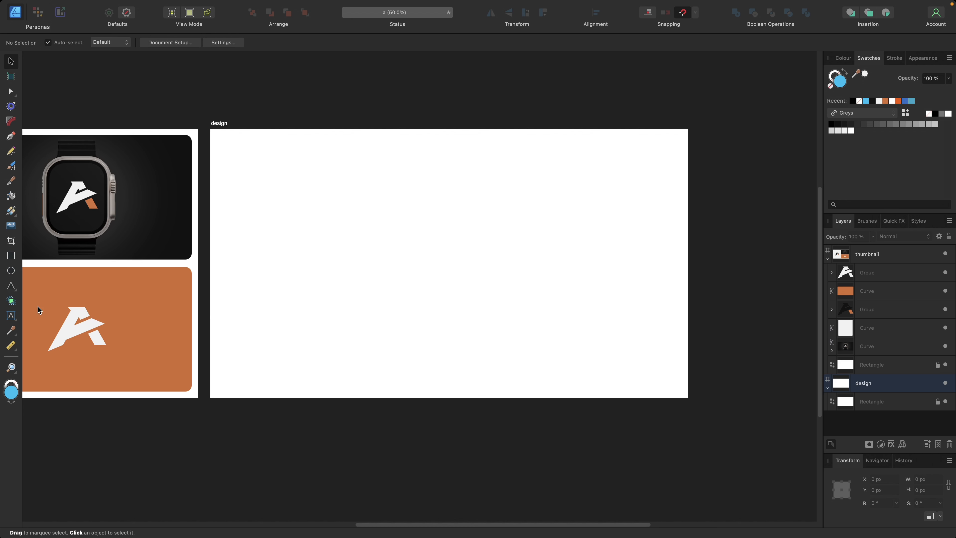
- Draw a triangle about 931 px wide and high, centred on the design artboard
left_click(16, 292)
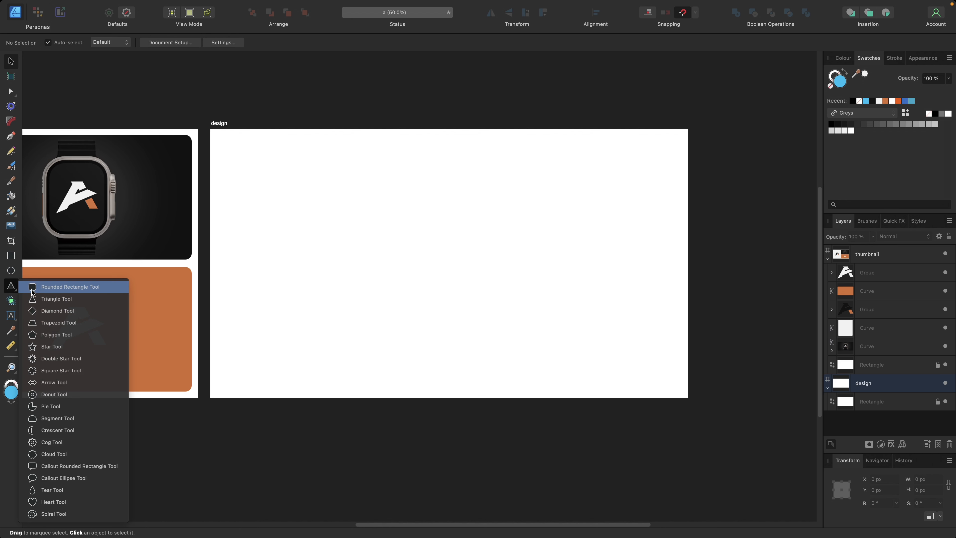
left_click(53, 297)
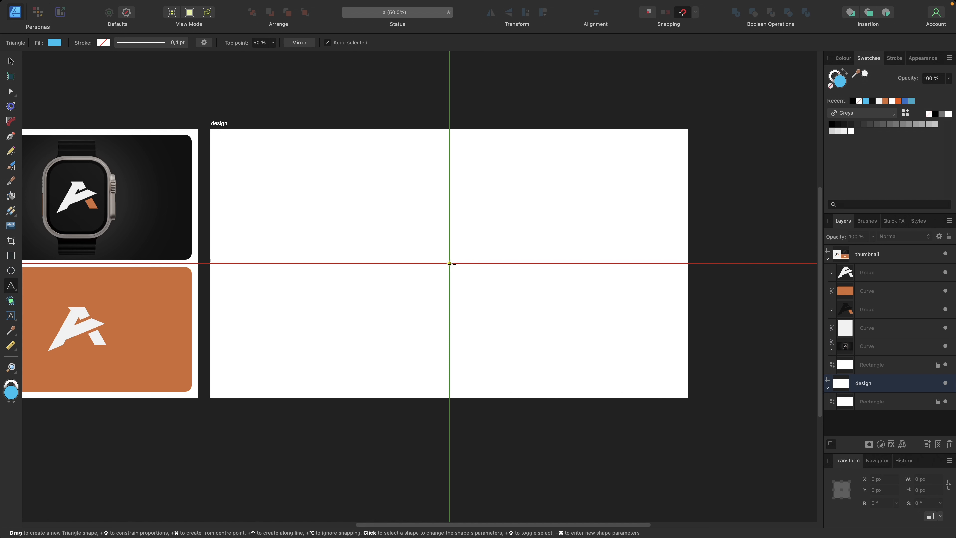
left_click_drag(451, 263, 527, 296)
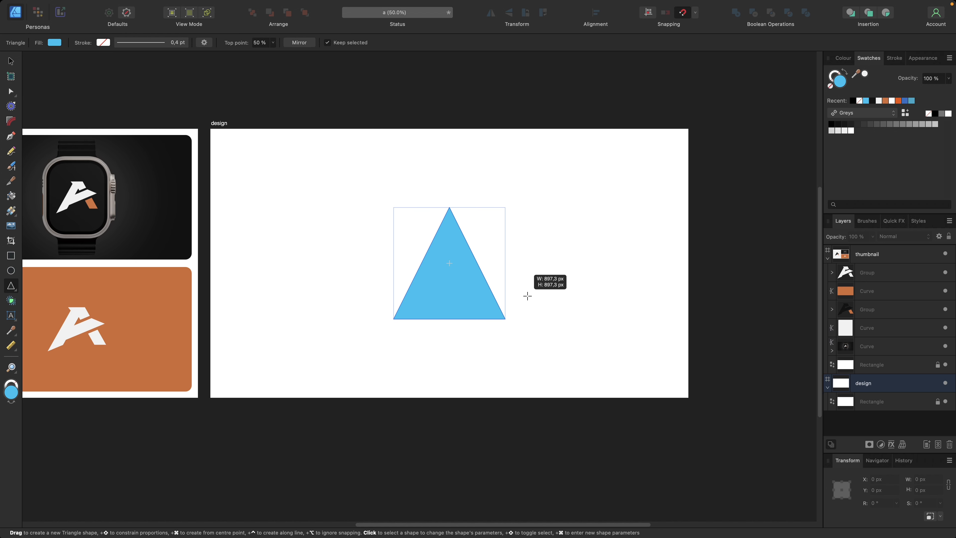
left_click_drag(527, 296, 529, 298)
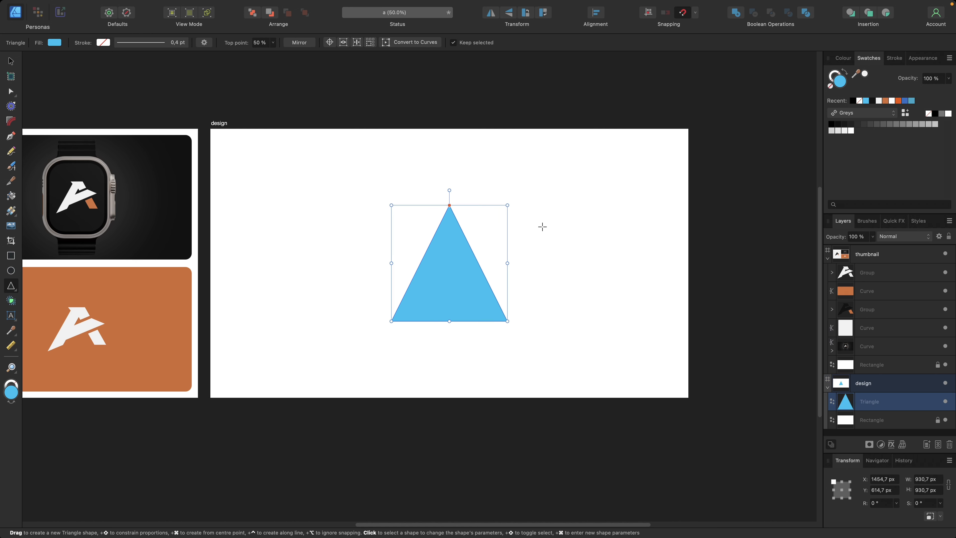
mouse_move(536, 206)
left_mouse_down()
mouse_move(597, 256)
mouse_move(655, 280)
left_mouse_up()
key("super+z")
key("super+z")
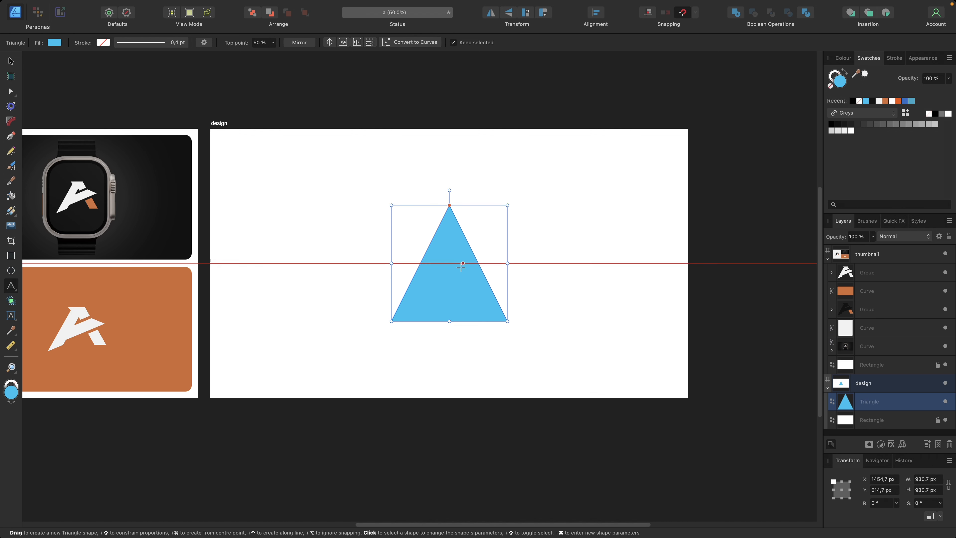
- Draw a straight Pen line along the triangle's left edge and extend both ends slightly past the corners, to about 1164 px long
left_click(564, 255)
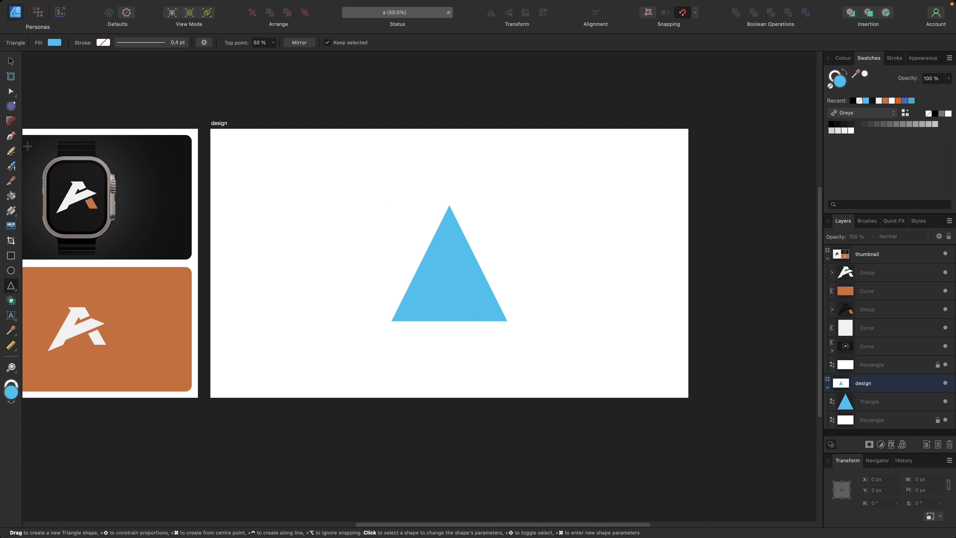
left_click(10, 137)
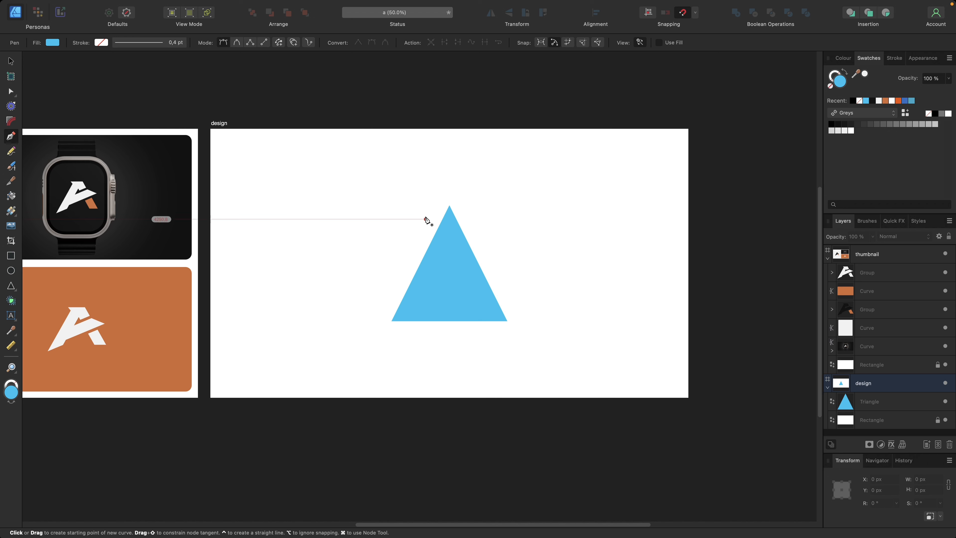
left_click(449, 205)
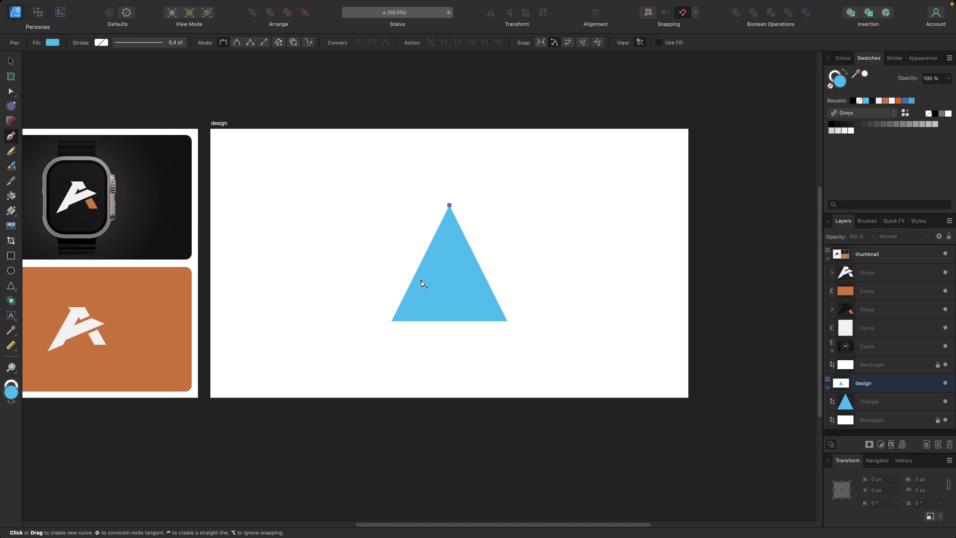
left_click(392, 321)
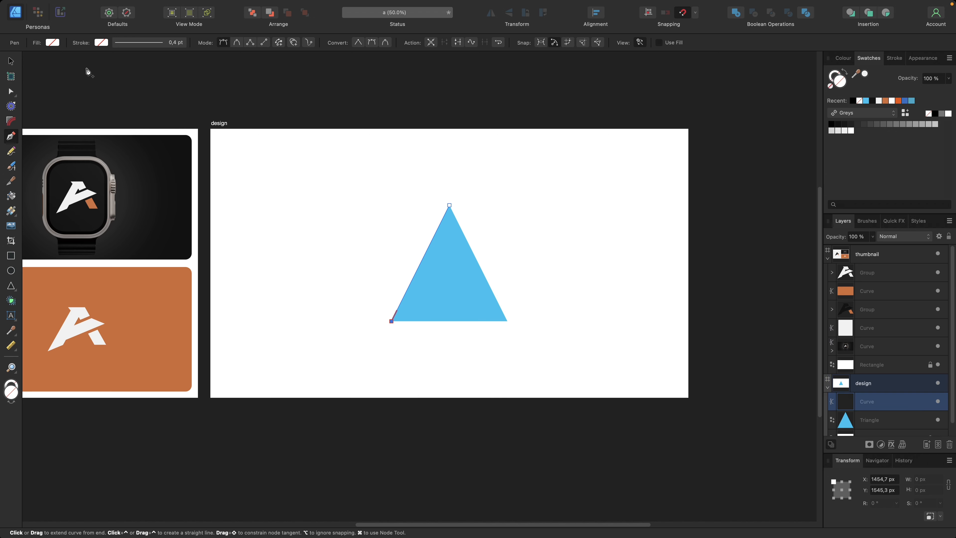
left_click(11, 61)
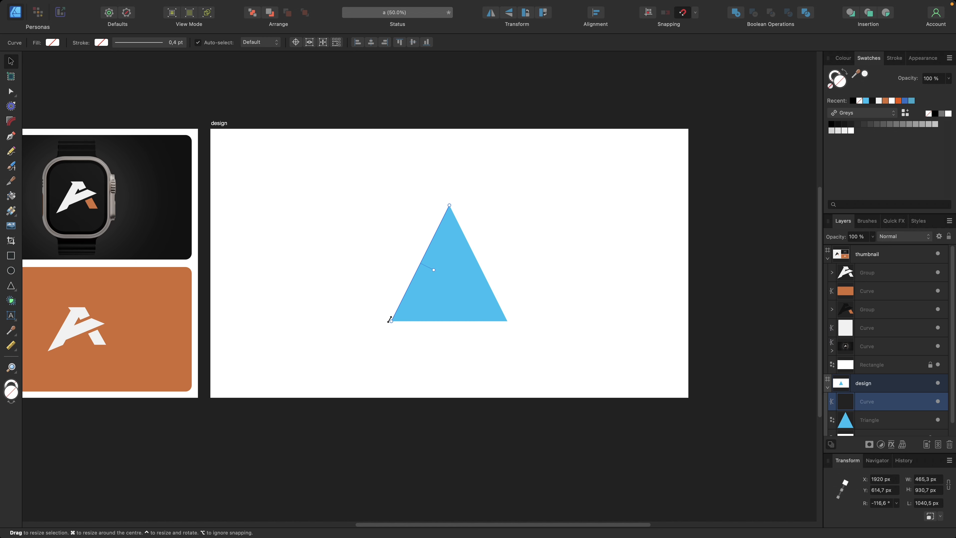
left_click_drag(391, 321, 388, 328)
left_click_drag(449, 205, 453, 198)
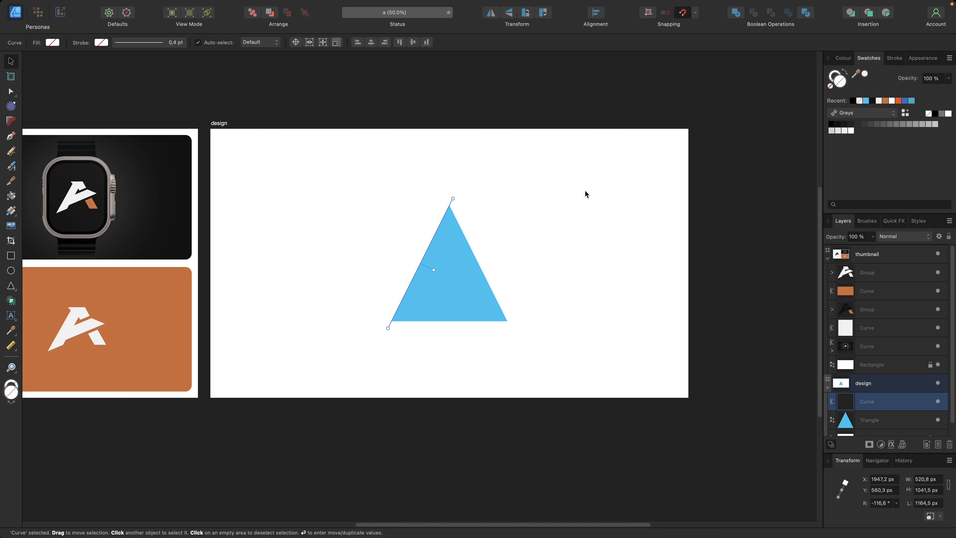
- Give the line on the triangle's left edge a black stroke 1 pt wide
left_click(839, 76)
left_click(832, 124)
left_click(895, 58)
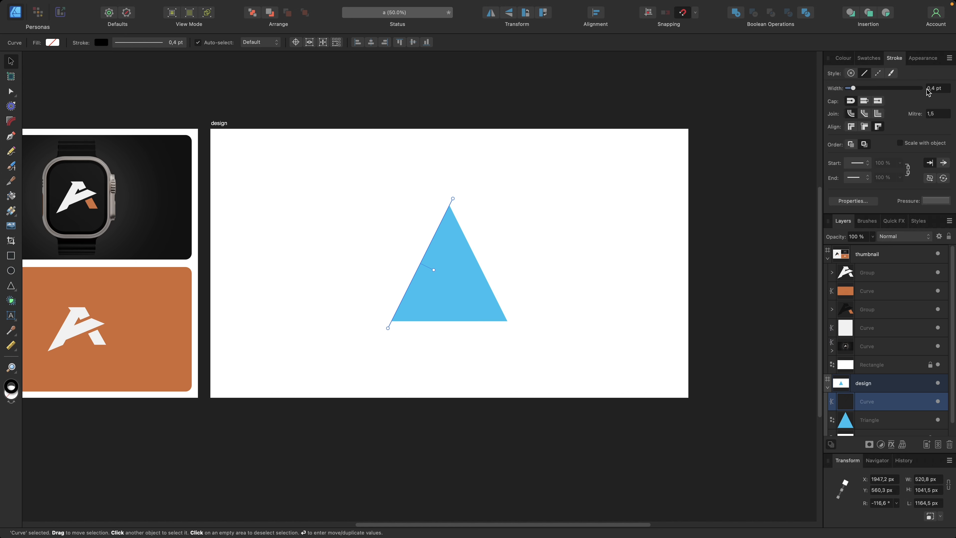
left_click(931, 88)
type("1")
key("Return")
left_click(637, 230)
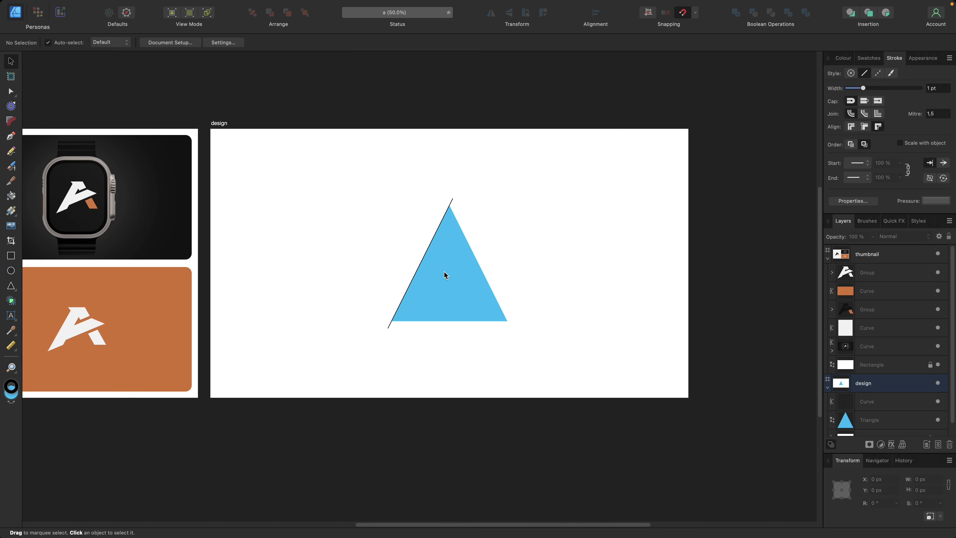
- Duplicate the line on the triangle's left edge and shift the copy 180 px to the right
key("super+equal")
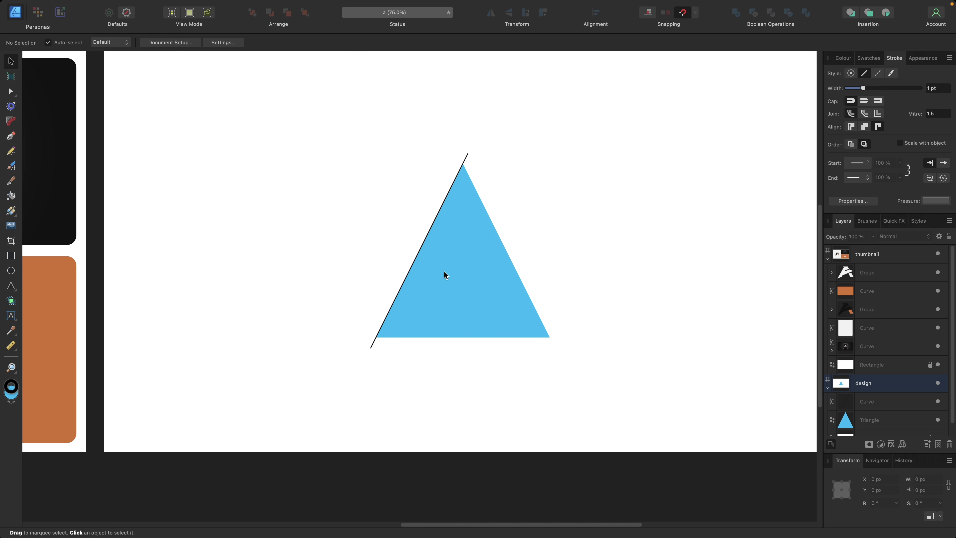
left_click(421, 244)
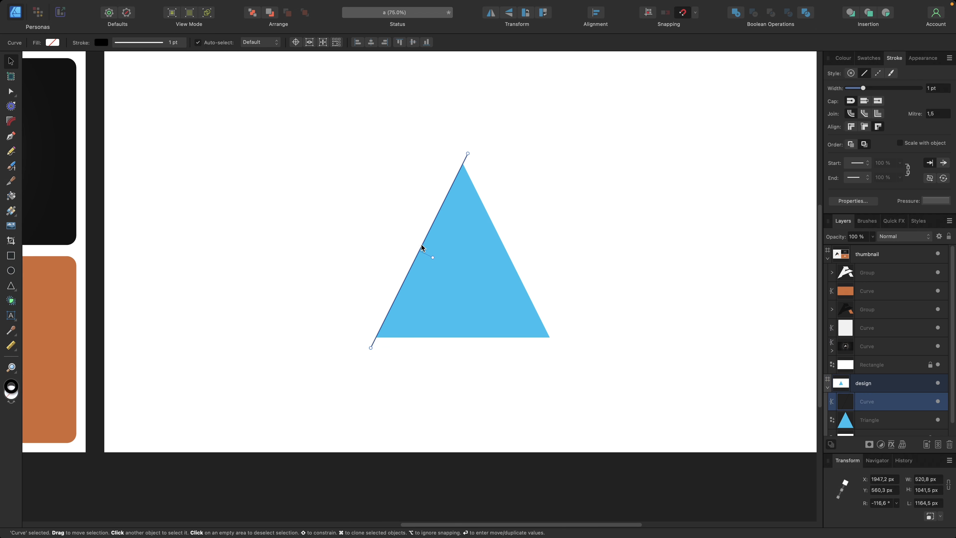
key("super+j")
key("shift+Right")
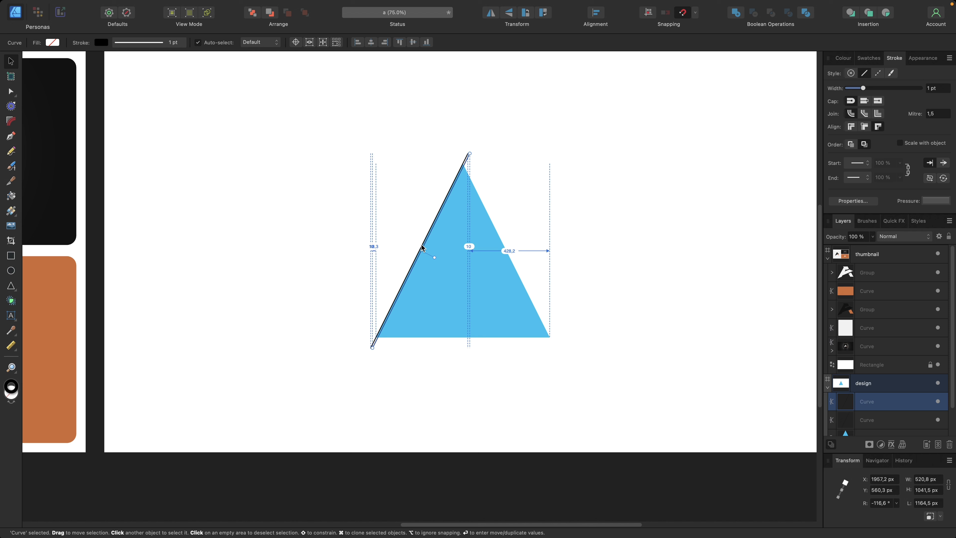
key("shift+Right")
key("shift+Right")
key("shift+Right")
key("shift+Right")
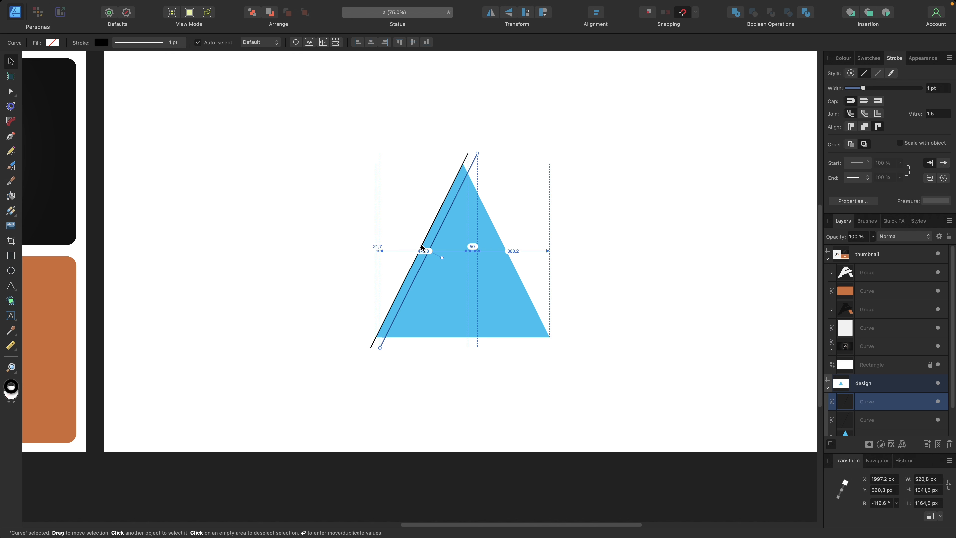
key("shift+Right")
key("shift+Right")
key("shift+Right")
key("shift+Right")
key("shift+Right")
key("shift+Right")
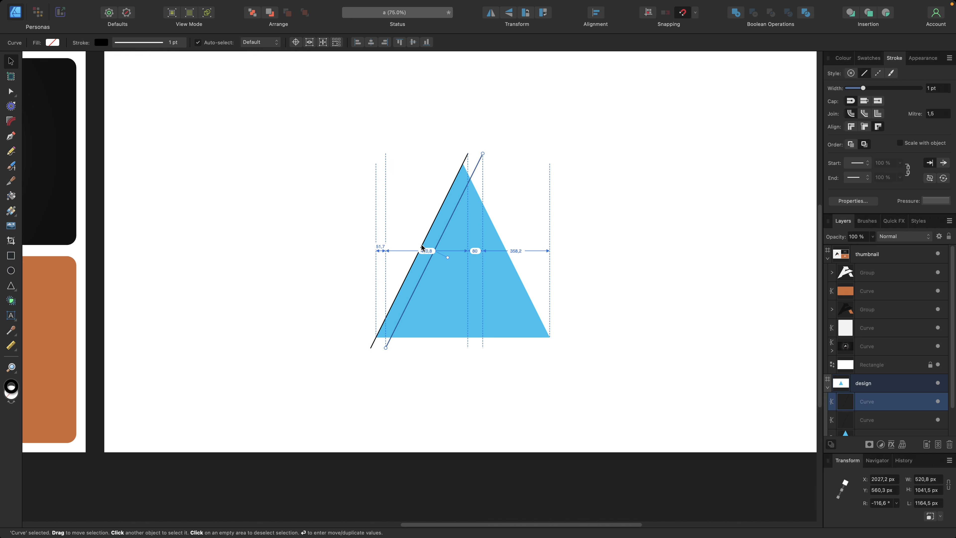
key("shift+Right")
key("shift+Right")
key("shift+Right")
key("shift+Right")
key("shift+Right")
key("shift+Right")
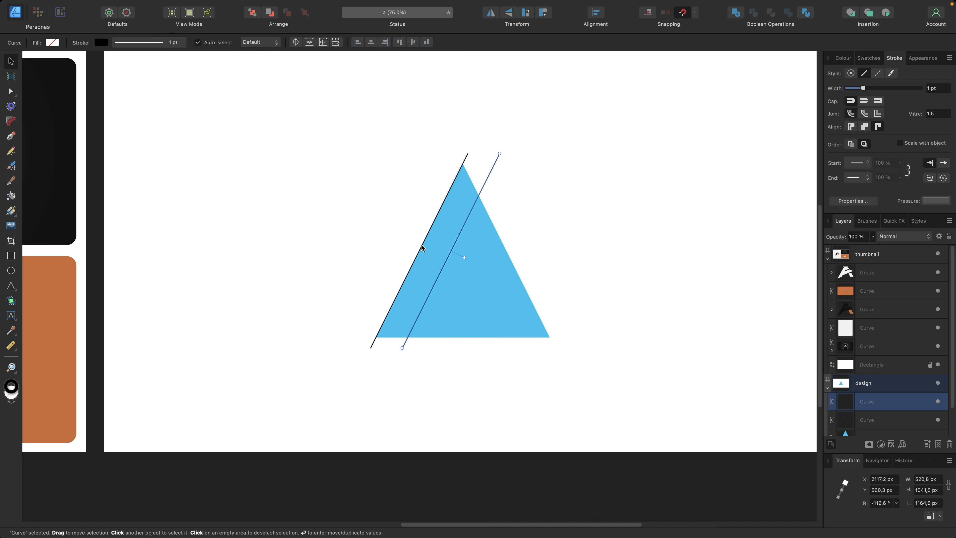
key("shift+Right")
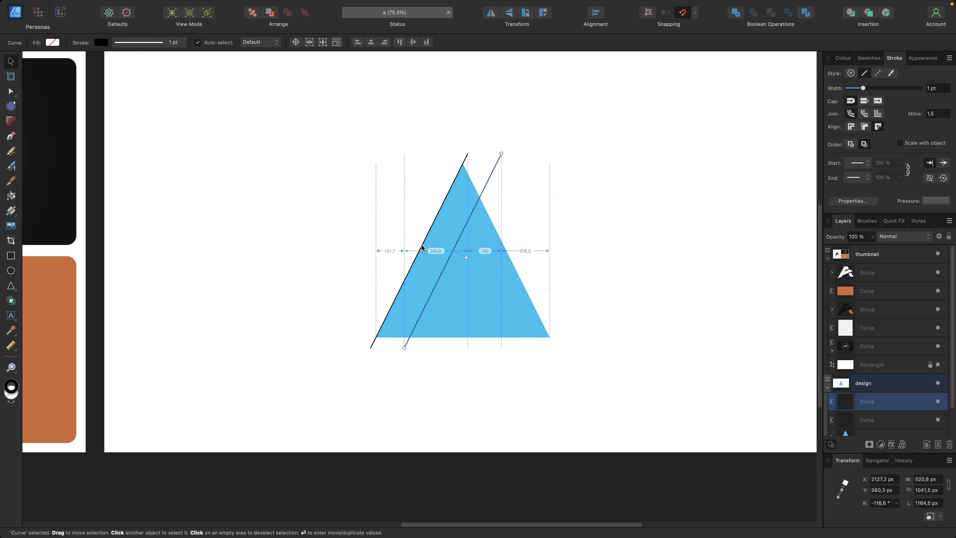
left_click(517, 214)
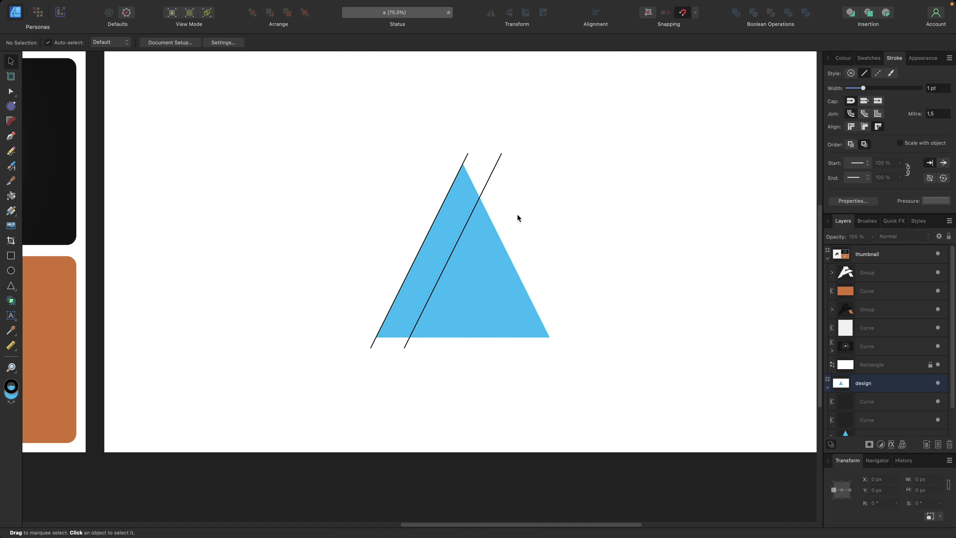
- Draw a straight Pen line along the triangle's right edge and extend both ends level with the ends of the other lines
key("p")
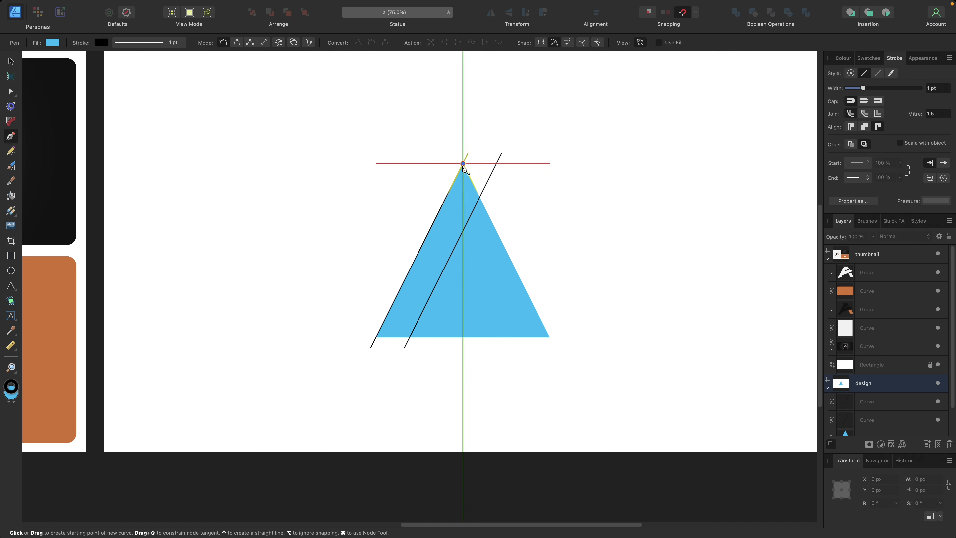
left_click(462, 163)
left_click(549, 337)
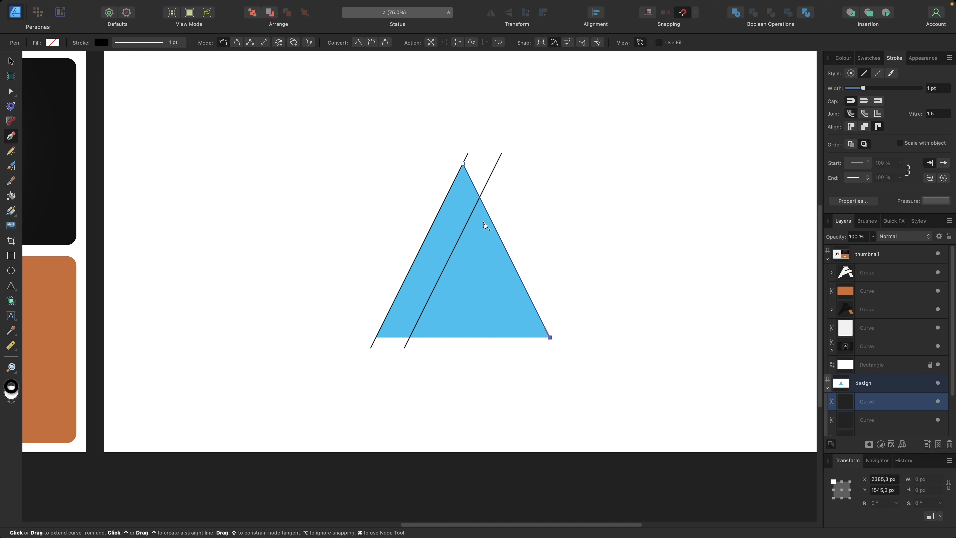
key("v")
left_click_drag(462, 164, 458, 154)
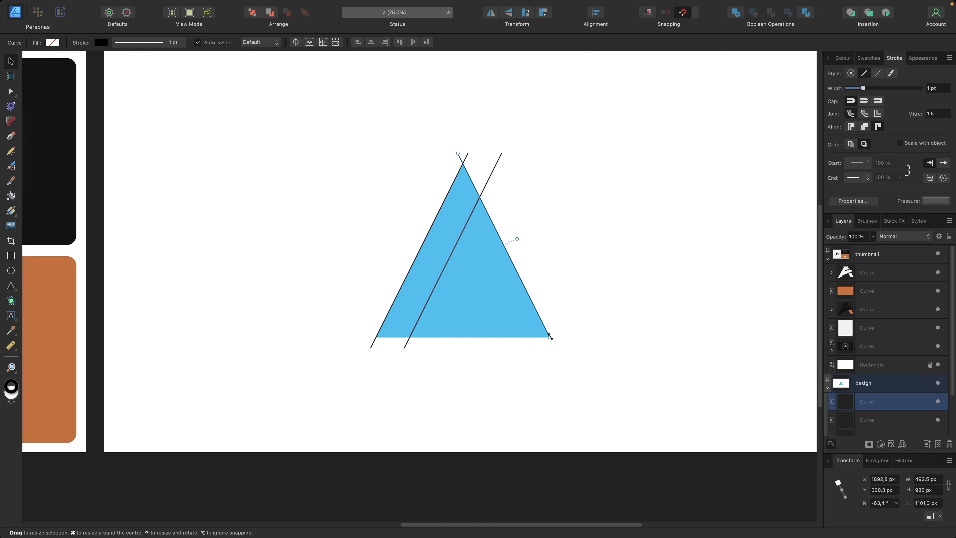
left_click_drag(549, 337, 555, 348)
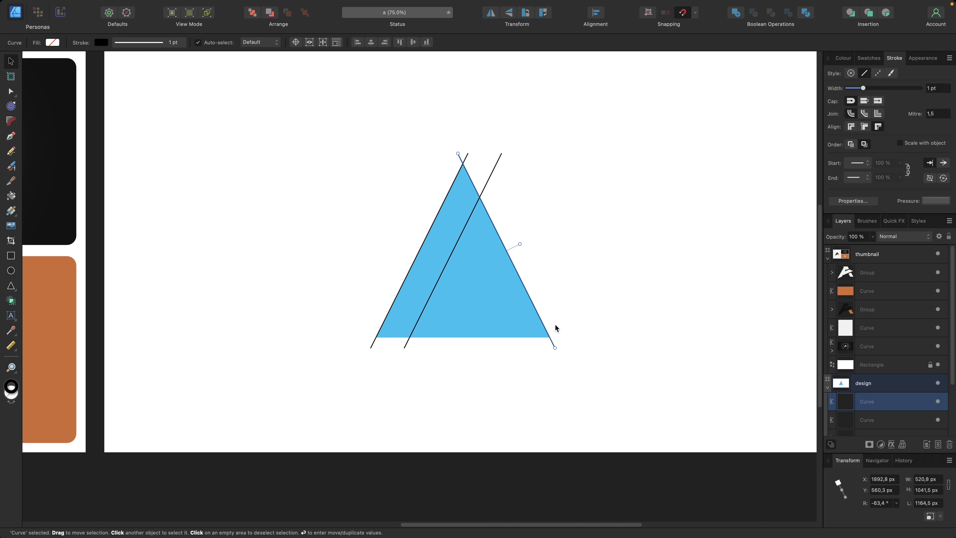
- Duplicate the line on the triangle's right edge and shift the copy 180 px to the left
key("shift+Left")
key("shift+Left")
key("shift+Left")
key("shift+Left")
key("shift+Left")
key("shift+Left")
key("shift+Left")
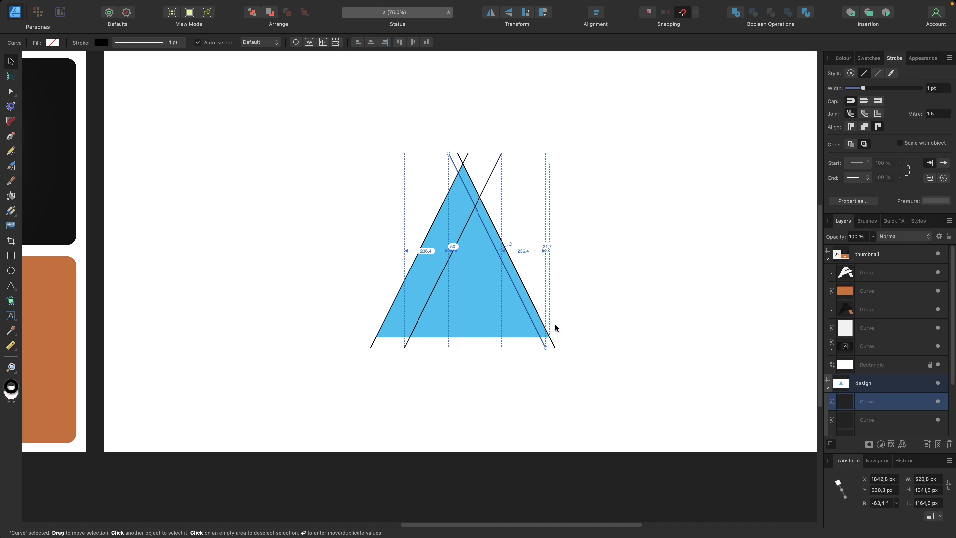
key("shift+Left")
key("shift+Left")
key("shift+Left")
key("shift+Left")
key("shift+Left")
key("shift+Left")
key("shift+Left")
key("shift+Left")
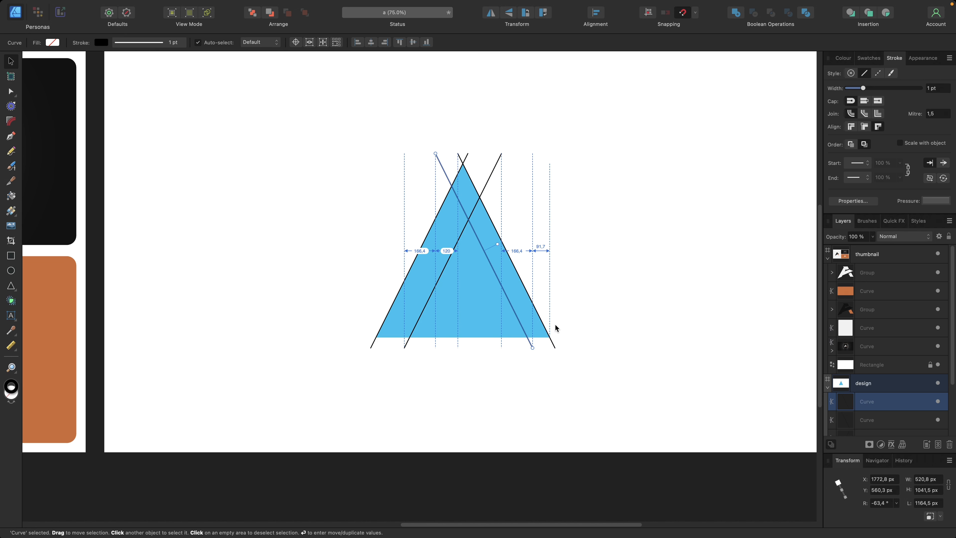
key("shift+Left")
key("shift+Left")
key("shift+Left")
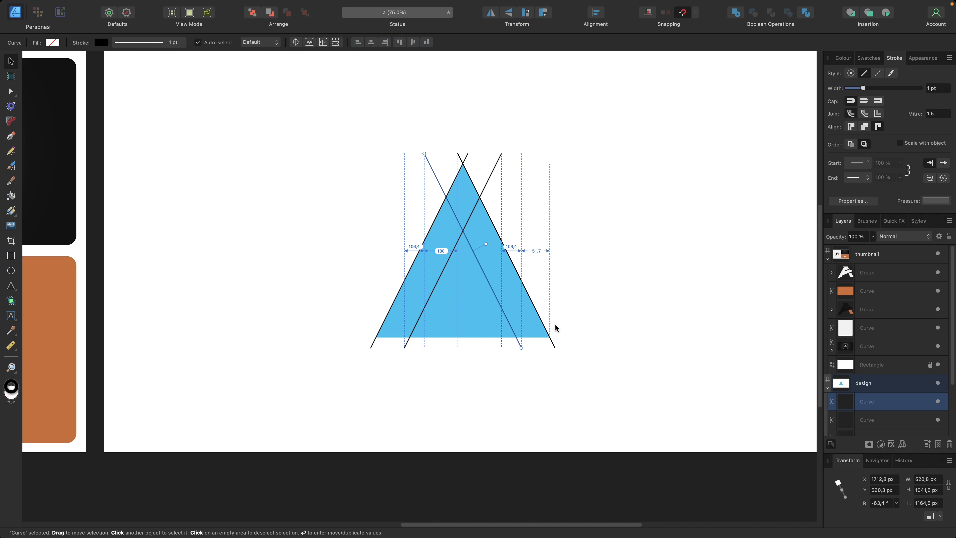
- Move each of the two inner lines another 10 px away from its parallel outer line
left_click(447, 265)
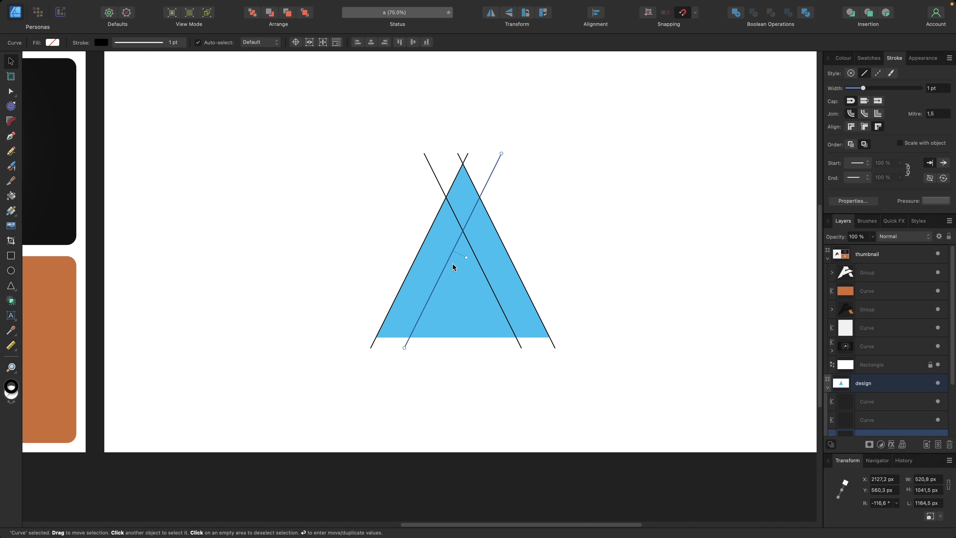
key("shift+Left")
left_click(590, 231)
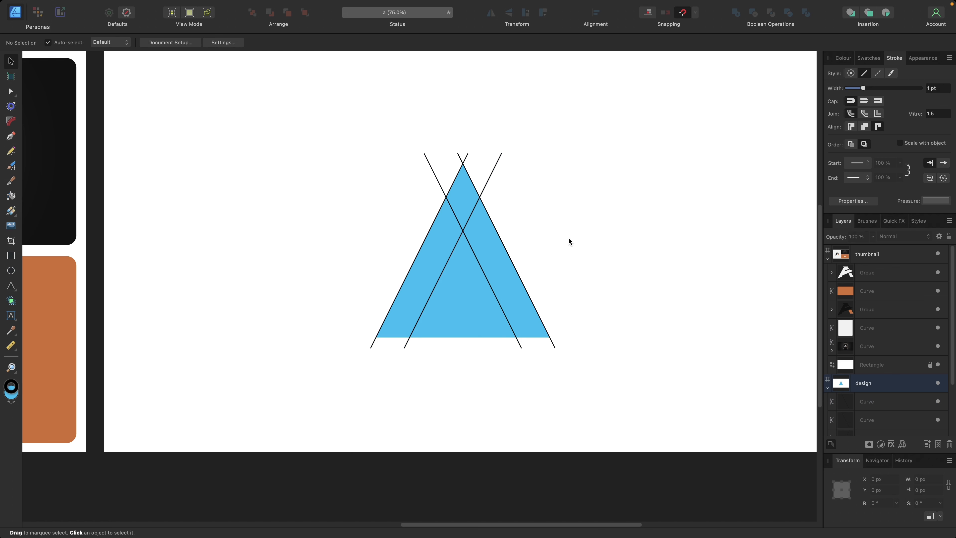
left_click(454, 248)
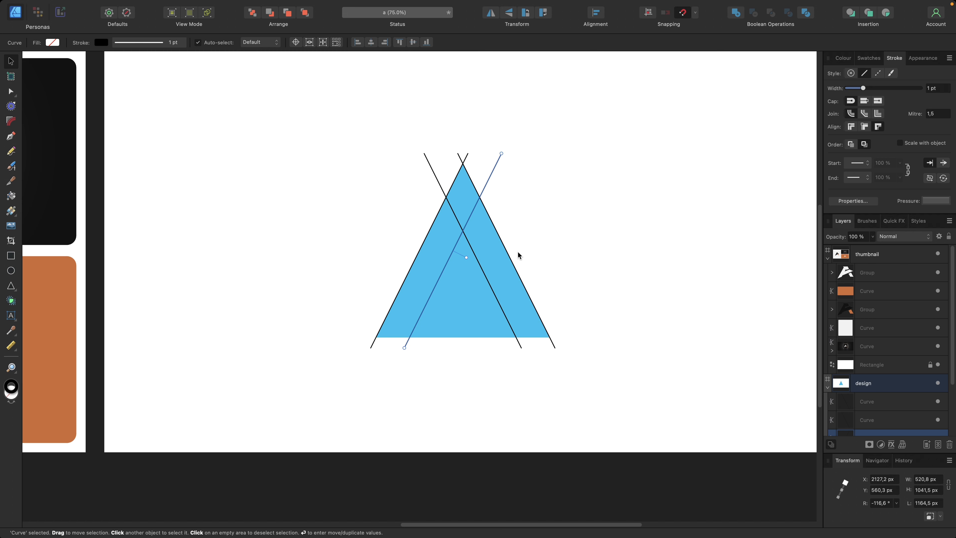
left_click(473, 261)
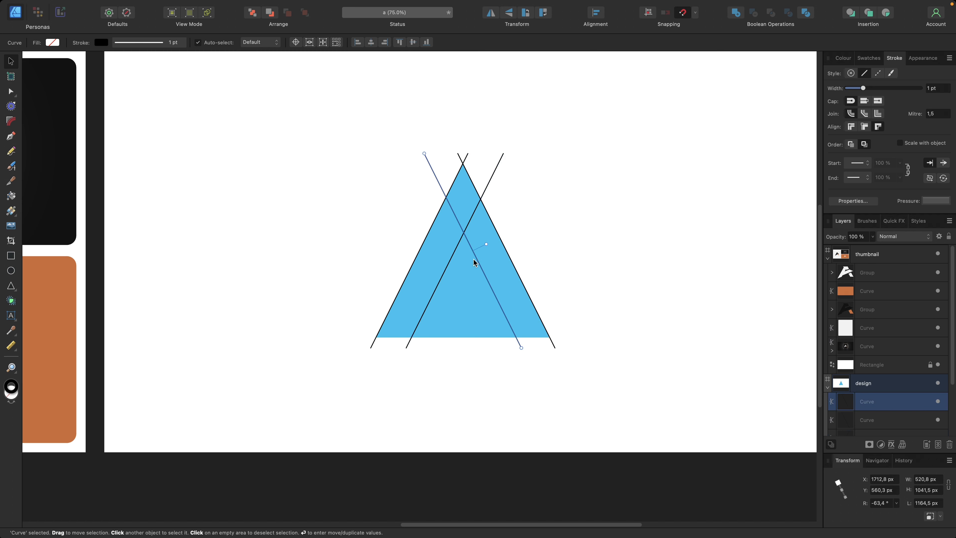
left_click(522, 223)
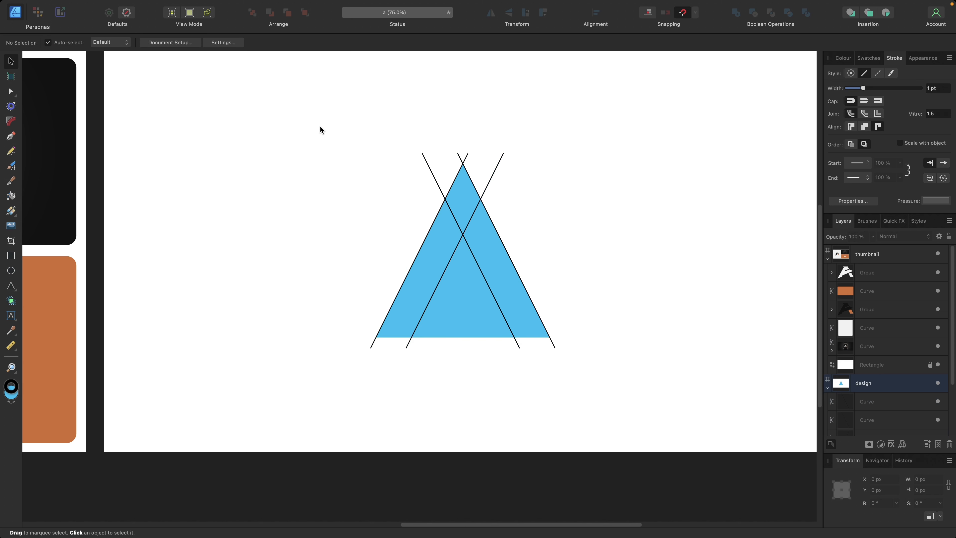
- Select the triangle with all four lines and reduce their height slightly from the lower edge, keeping the width
left_click_drag(319, 127, 601, 372)
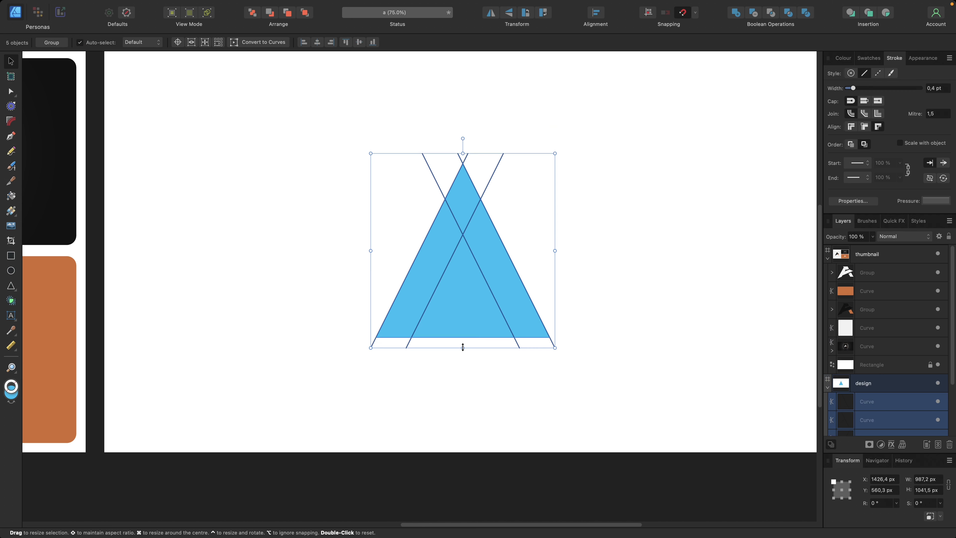
left_click_drag(463, 346, 467, 329)
left_click(483, 355)
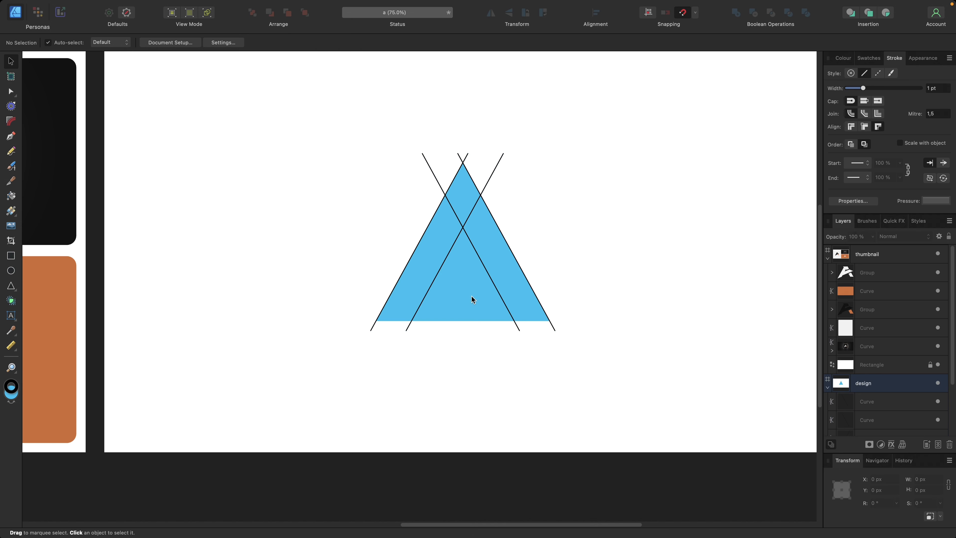
- Shorten the triangle and its four lines a little more from the lower edge, making the triangle about 839 px tall
left_click_drag(363, 157, 623, 369)
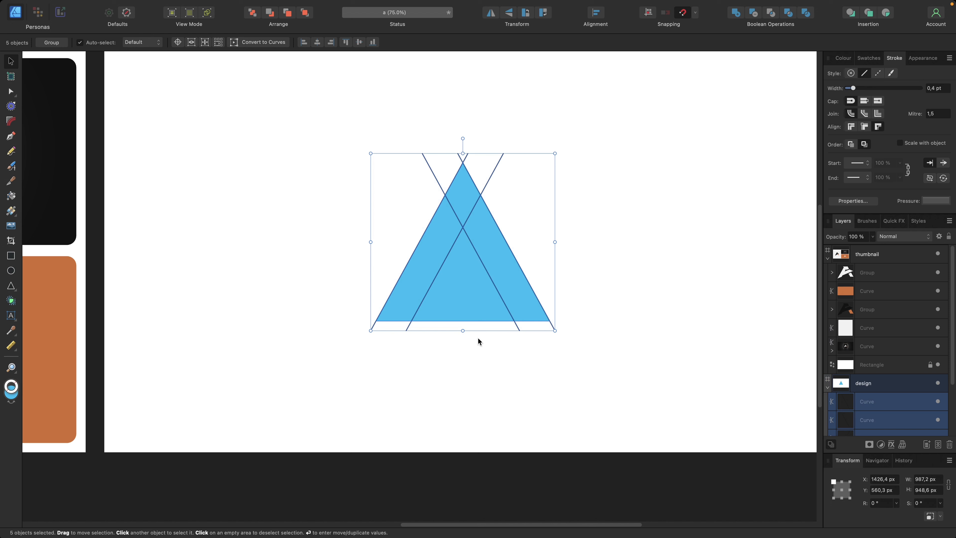
left_click_drag(463, 330, 462, 326)
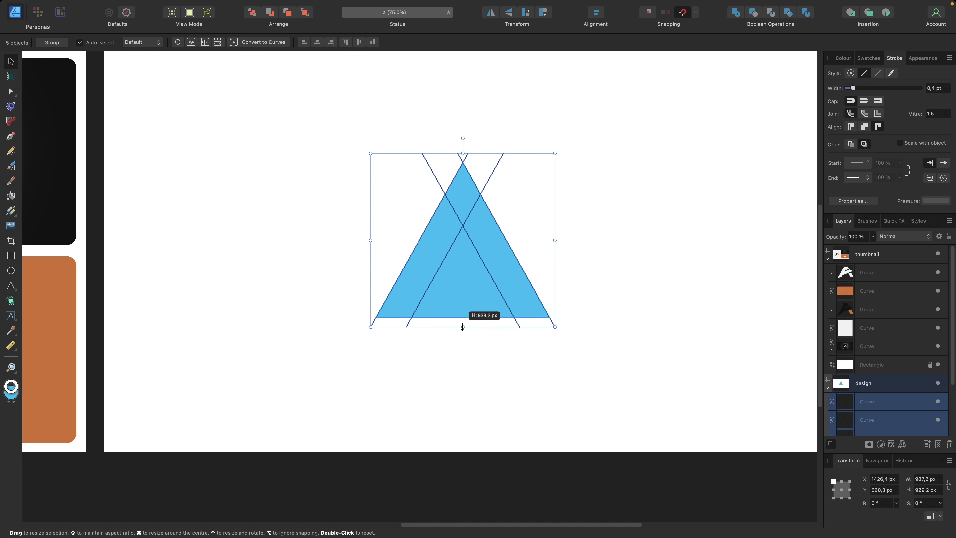
left_click_drag(462, 326, 463, 326)
left_click(489, 365)
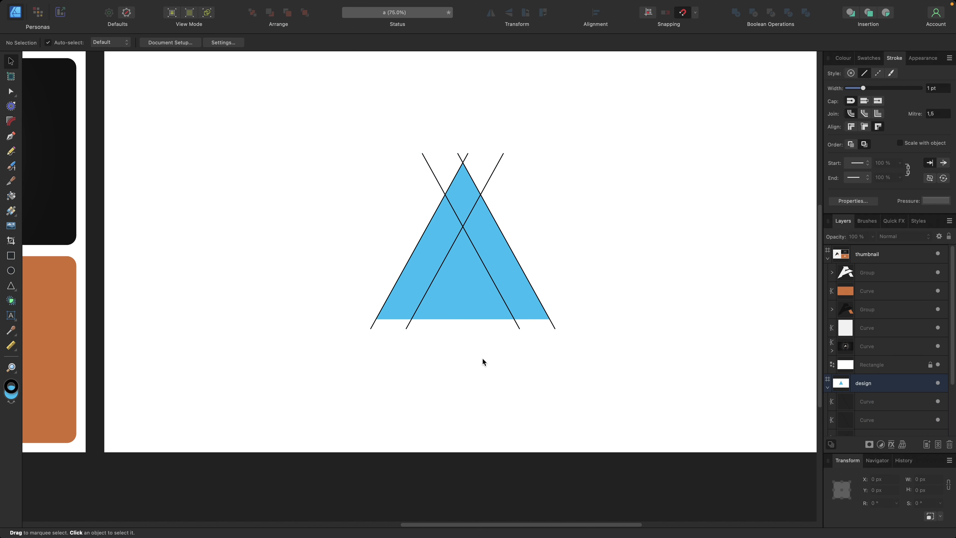
- Draw a short straight Pen line sloping up from the triangle's lower-left corner to just past the left inner line
left_click_drag(321, 346, 520, 348)
scroll(318, 380, "right", 6)
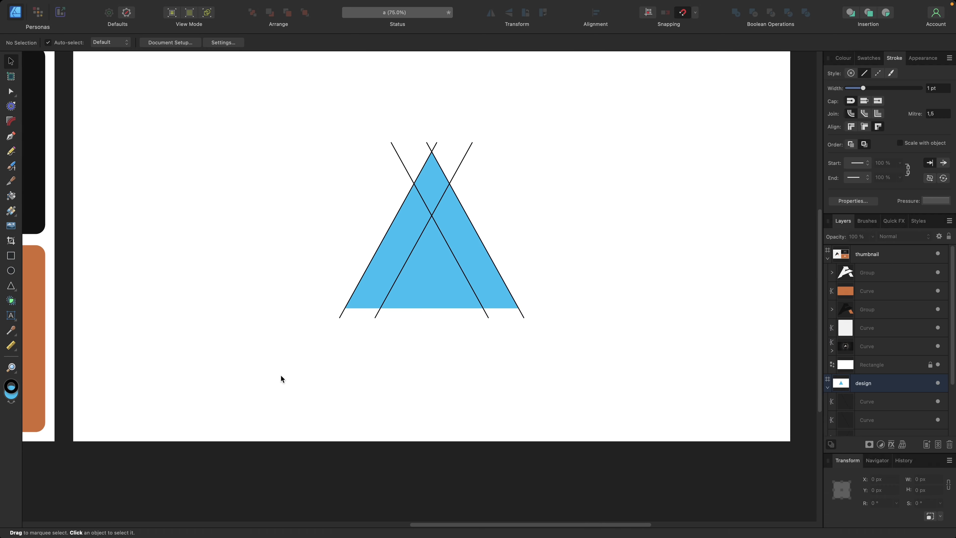
key("p")
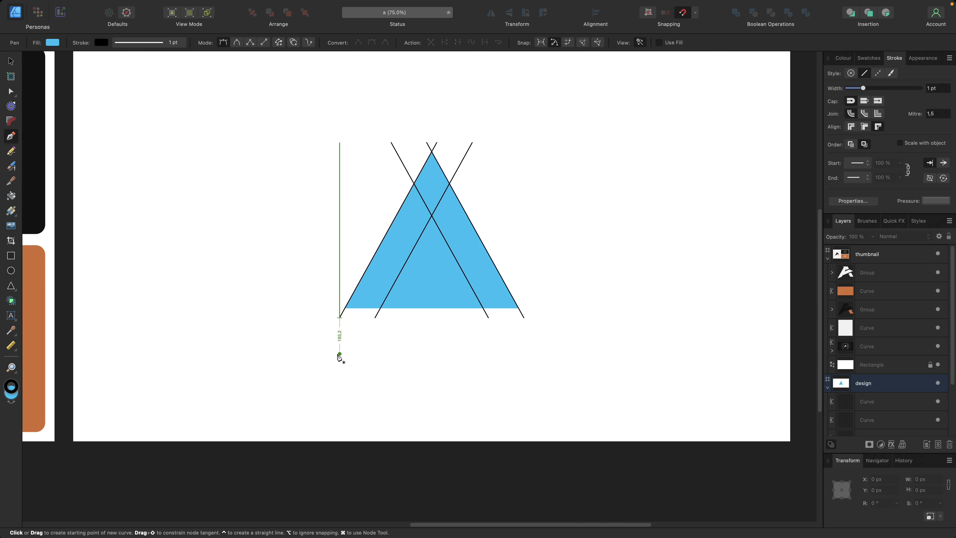
left_click(345, 309)
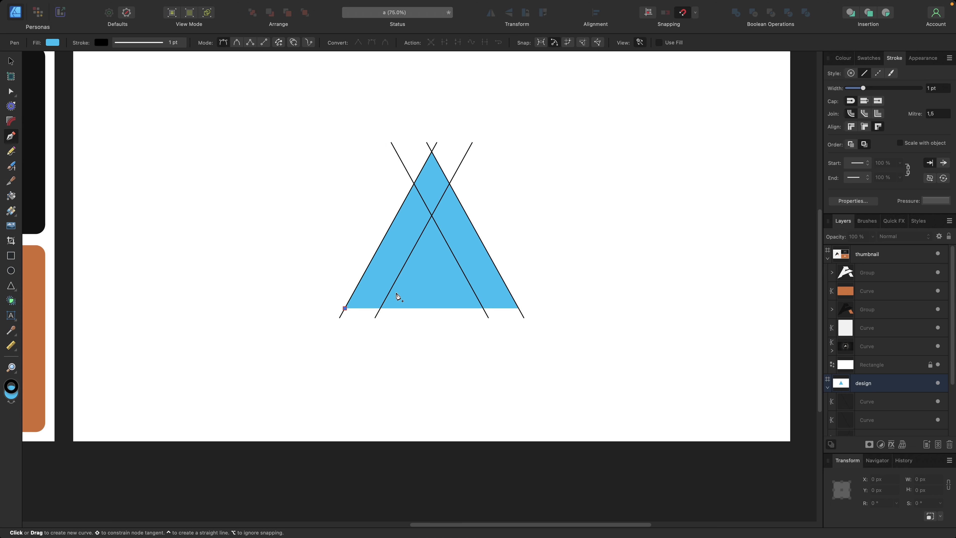
left_click(396, 294)
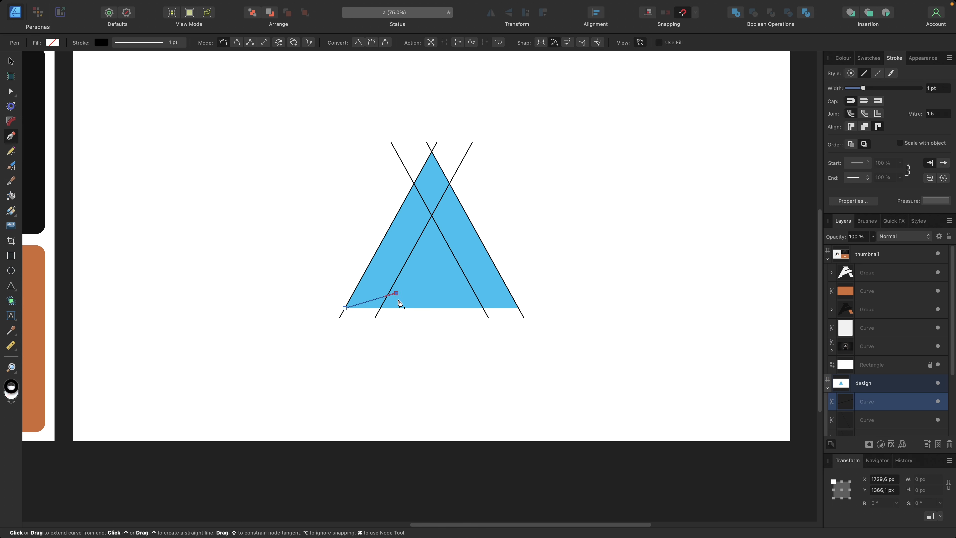
left_click(11, 91)
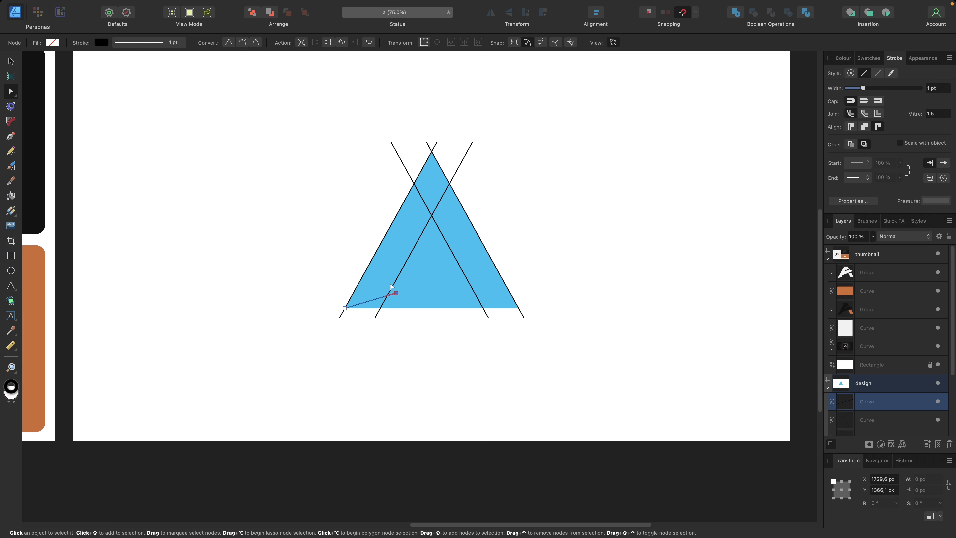
left_click(405, 335)
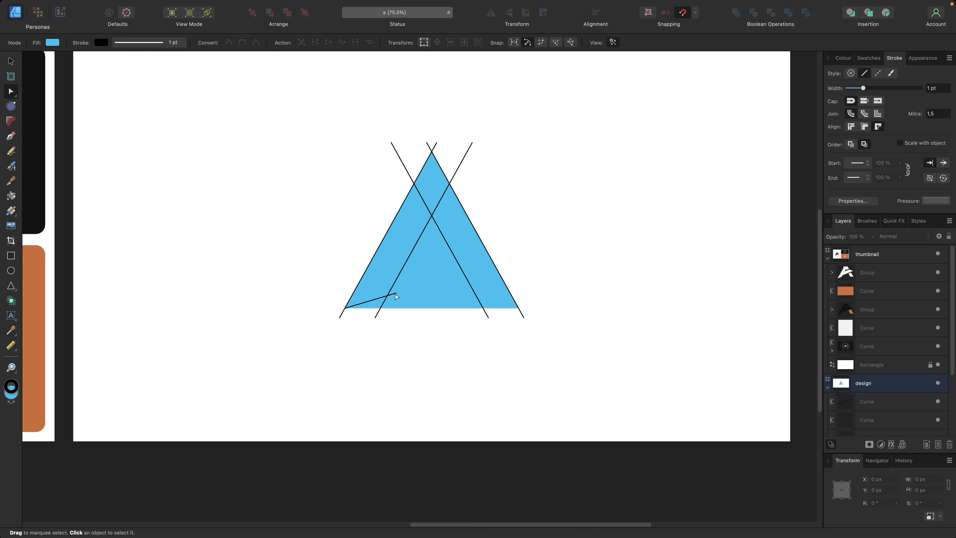
left_click(396, 295)
left_click(395, 294)
mouse_move(395, 296)
left_mouse_down()
mouse_move(398, 283)
mouse_move(398, 295)
left_mouse_up()
left_click(394, 294)
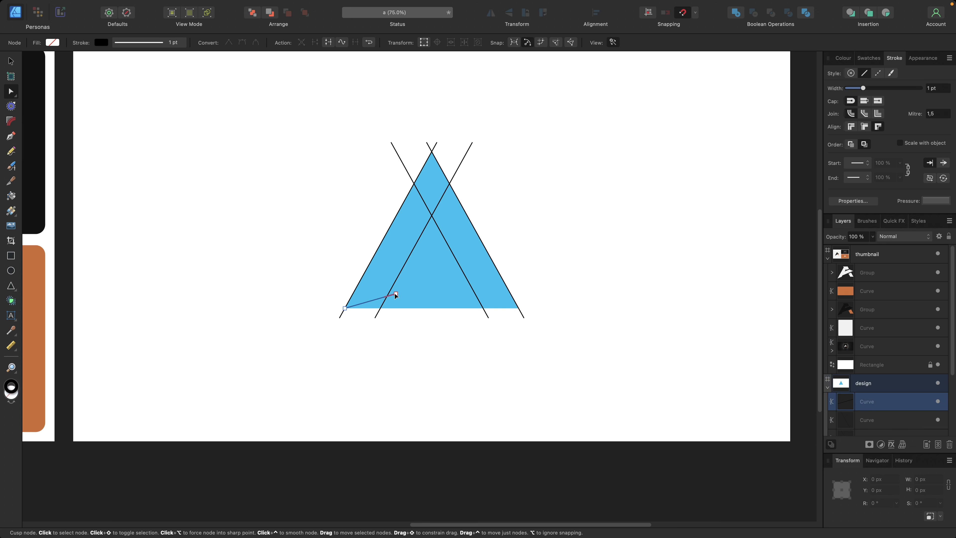
left_click_drag(396, 296, 395, 295)
left_click(395, 353)
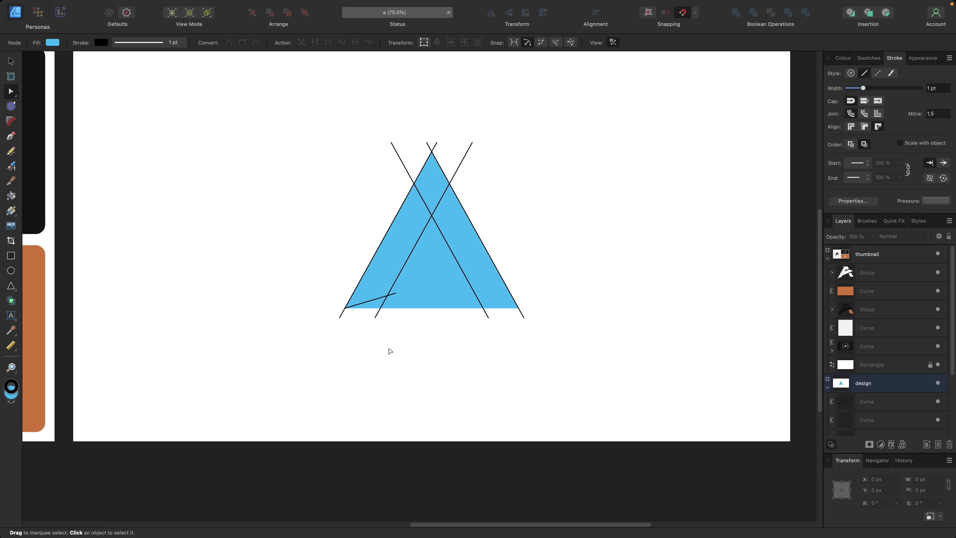
- Move both nodes of the short slanted line so its upper end sits where the left inner line crosses the triangle's base
left_click(387, 297)
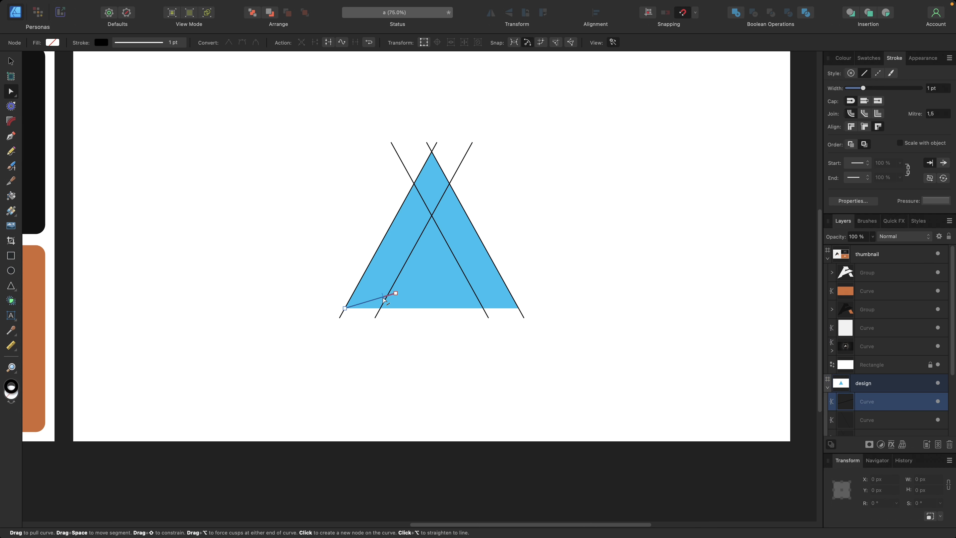
left_click_drag(411, 353, 330, 276)
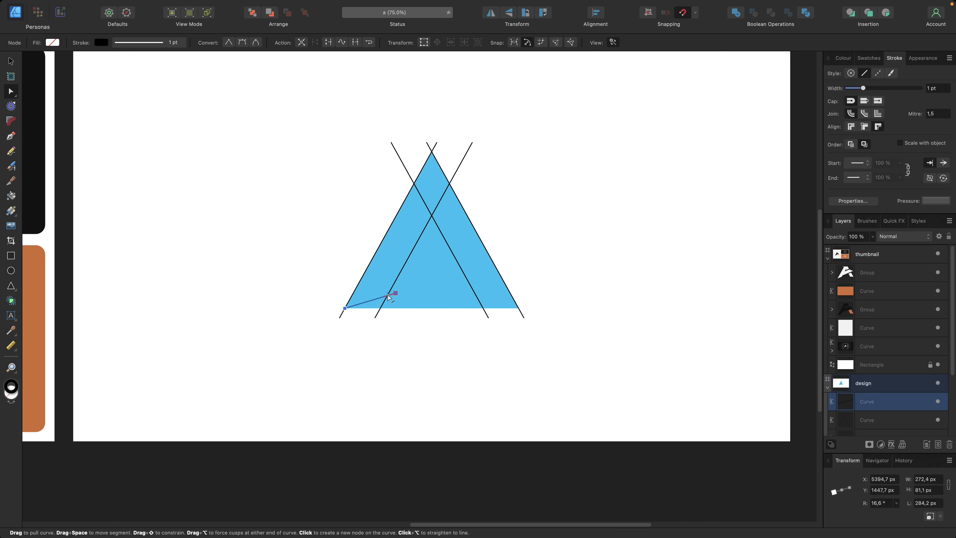
left_click_drag(395, 294, 376, 309)
left_click(385, 306)
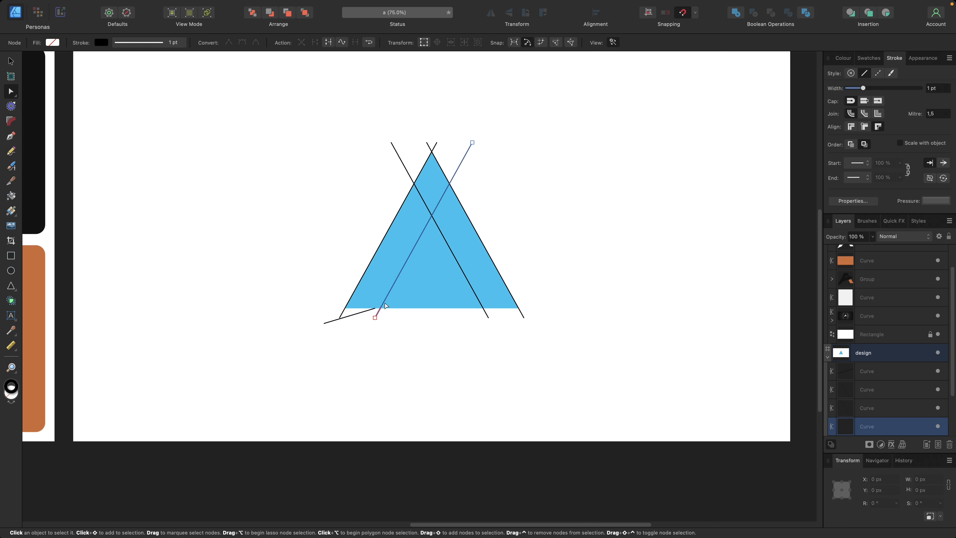
left_click(398, 304)
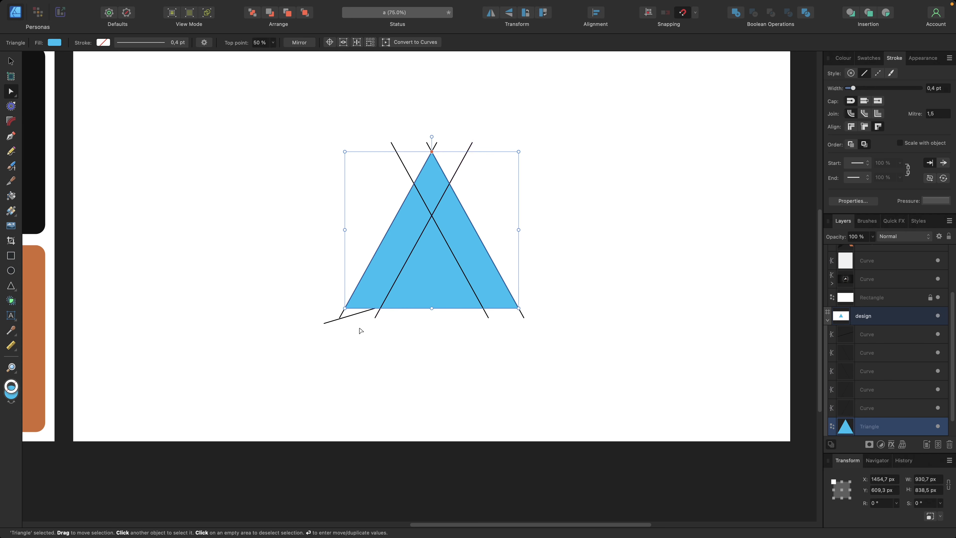
left_click(357, 316)
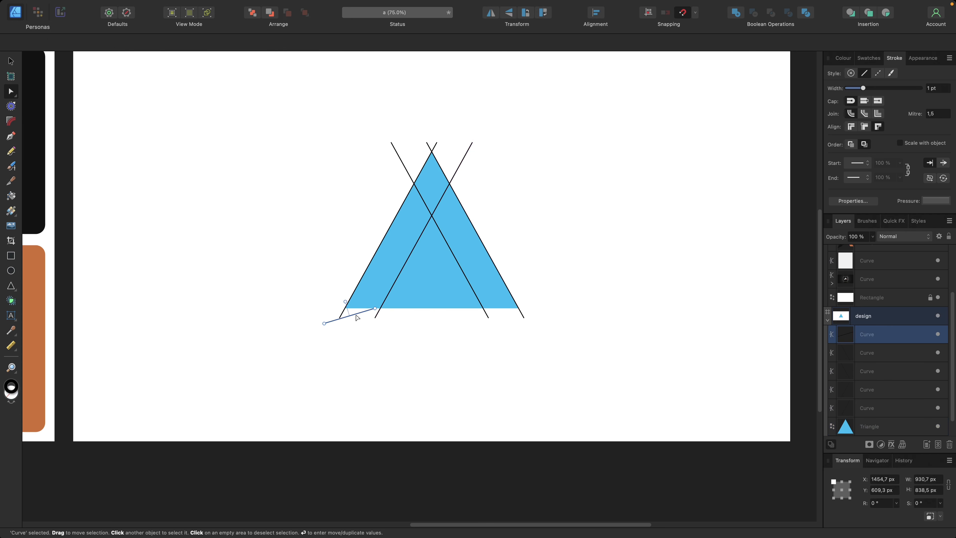
left_click(375, 308)
left_click_drag(400, 361, 311, 288)
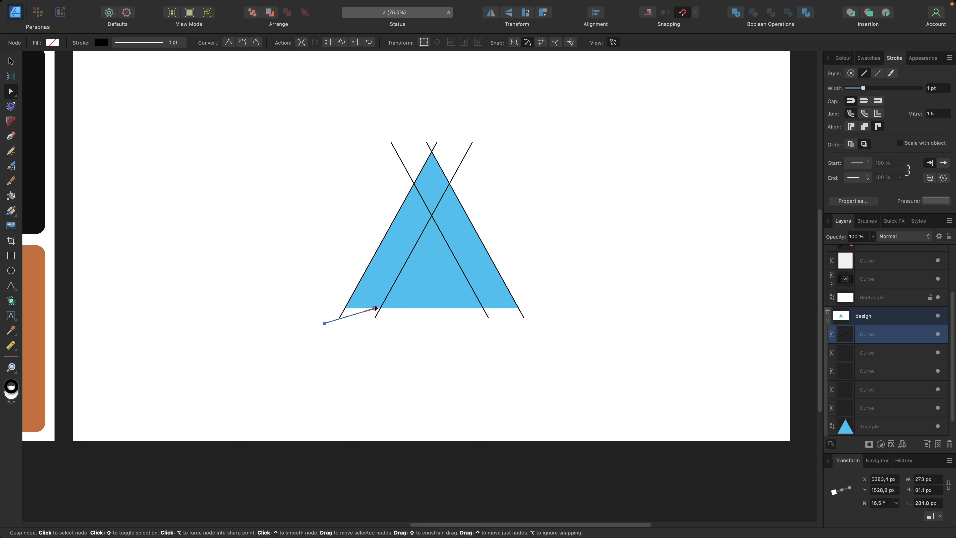
left_click_drag(373, 310, 379, 310)
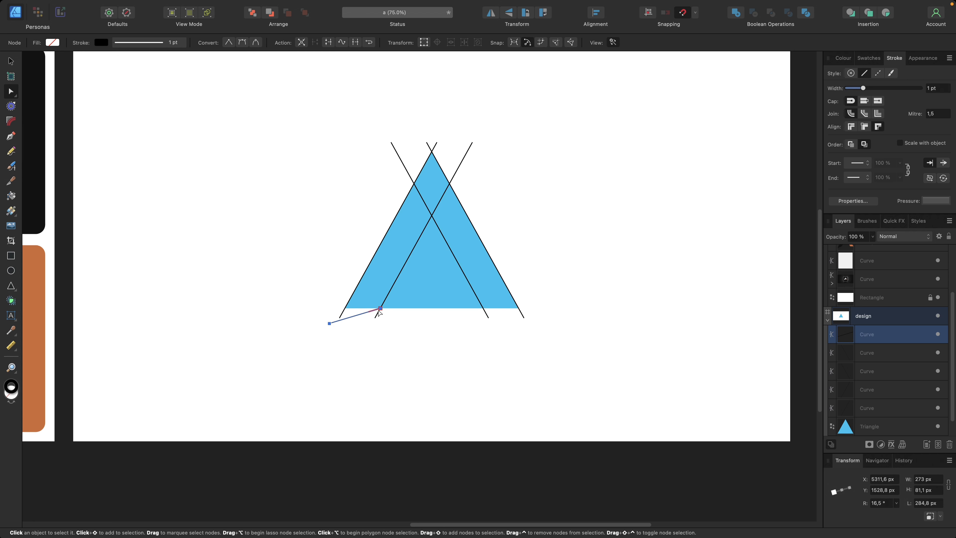
- Extend the lower end of the line on the triangle's left edge until it passes the short slanted line
left_click(346, 317)
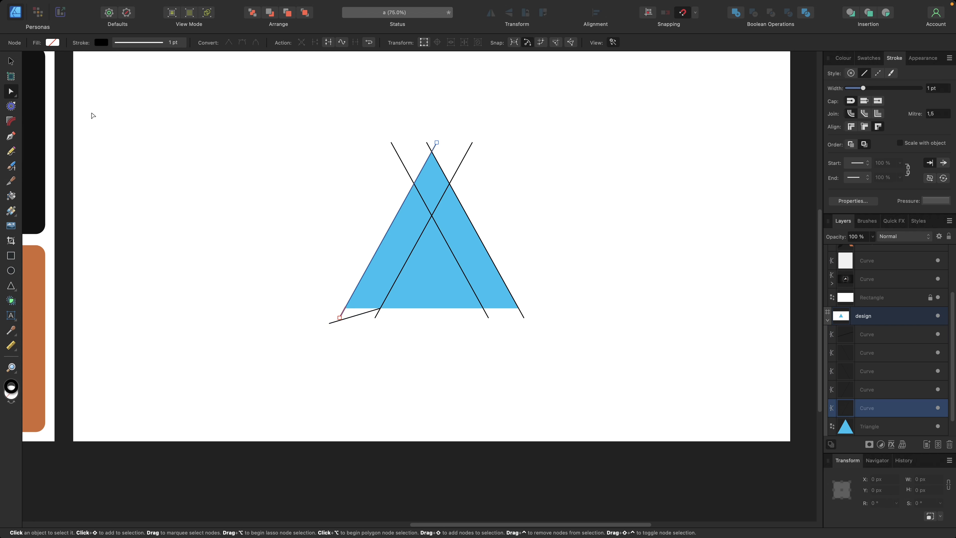
left_click(11, 61)
left_click_drag(340, 315, 334, 327)
left_click(339, 325)
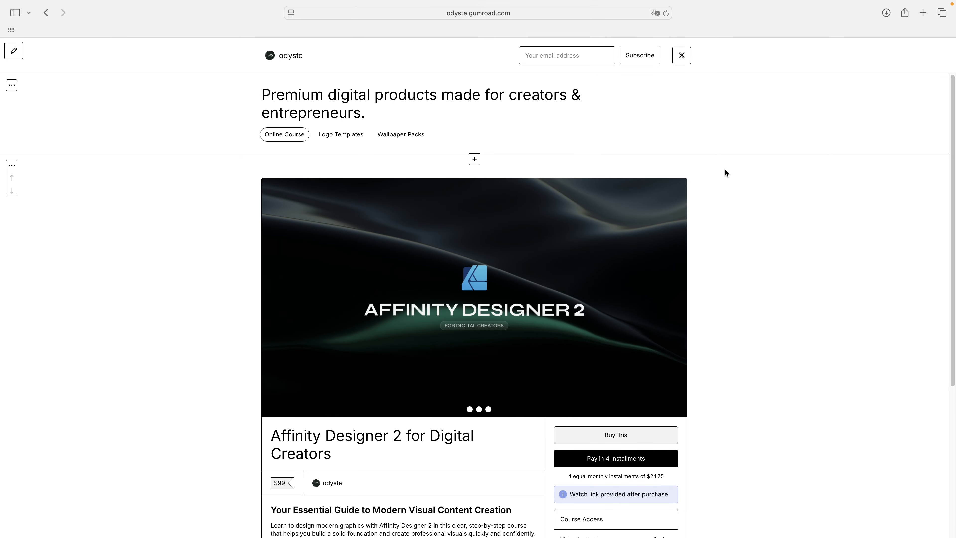
- Switch to the Gumroad store in the browser and view its Wallpaper Packs and Logo Templates sections
left_click(412, 138)
left_click(359, 139)
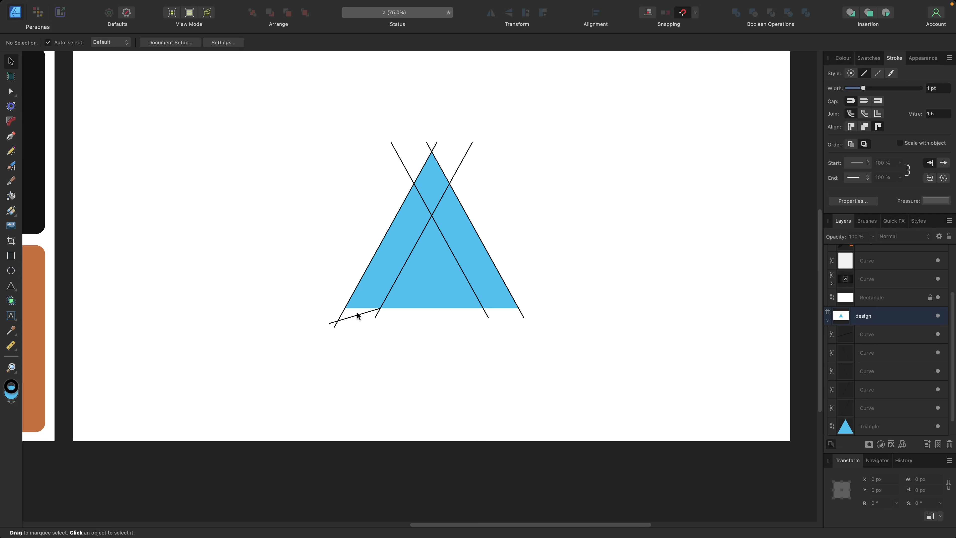
- Duplicate the short slanted line, place the copy inside the triangle and lengthen it to about 809 px at the same angle
left_click(359, 318)
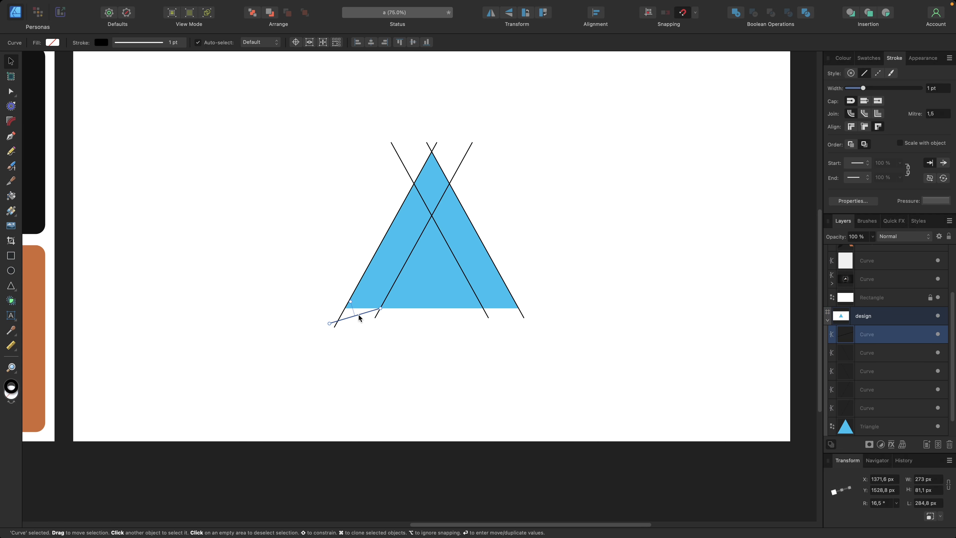
key("super+j")
left_click_drag(358, 315, 500, 253)
key("Escape")
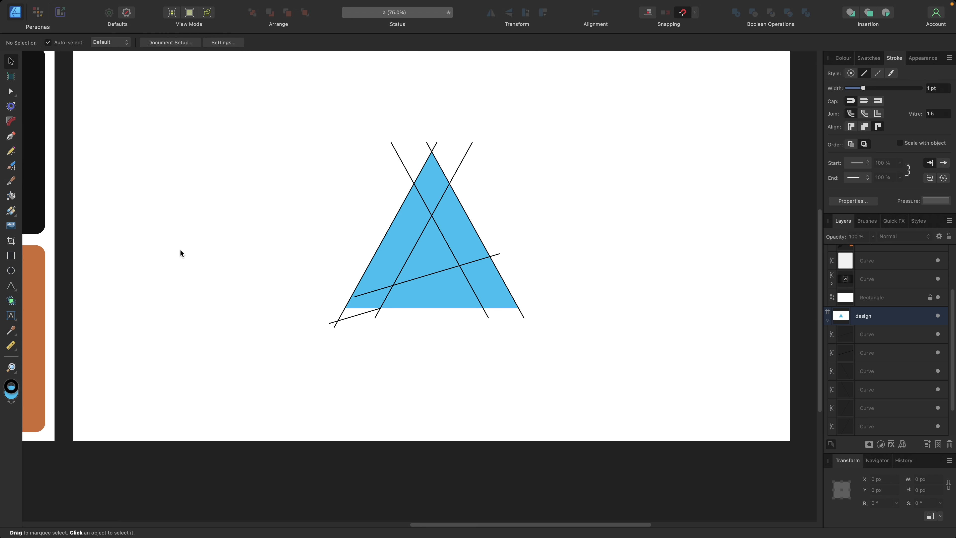
- Measure the perpendicular distance between the line on the triangle's left edge and its parallel inner line
left_click(15, 346)
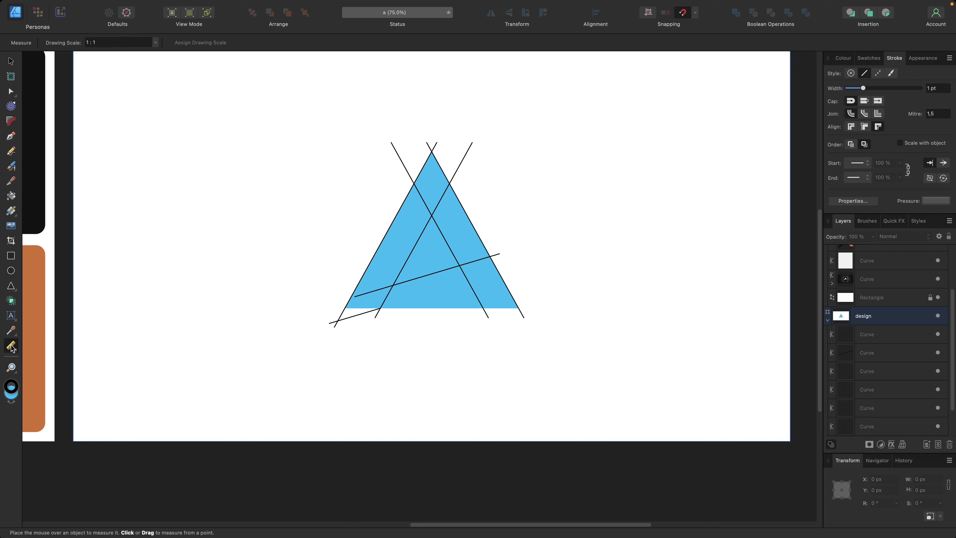
left_click(385, 236)
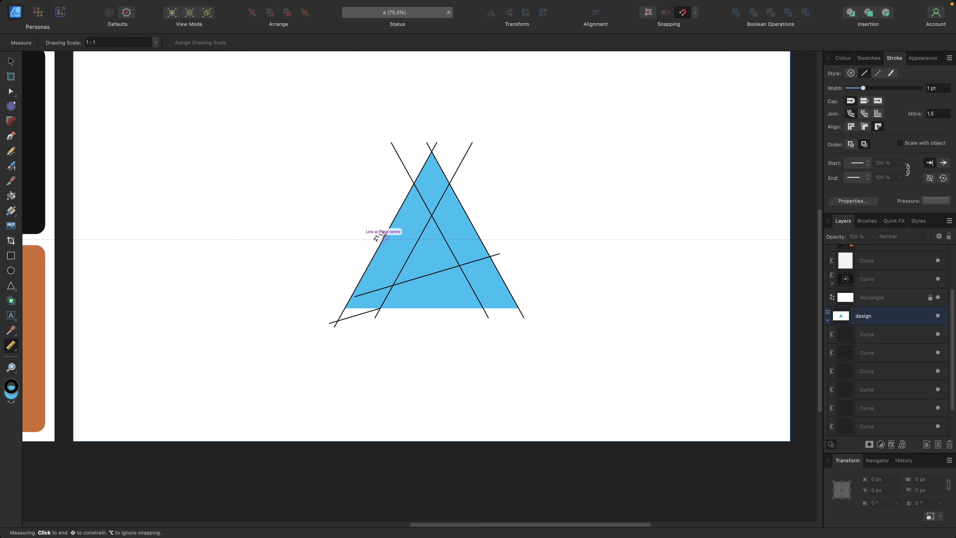
left_click(411, 250)
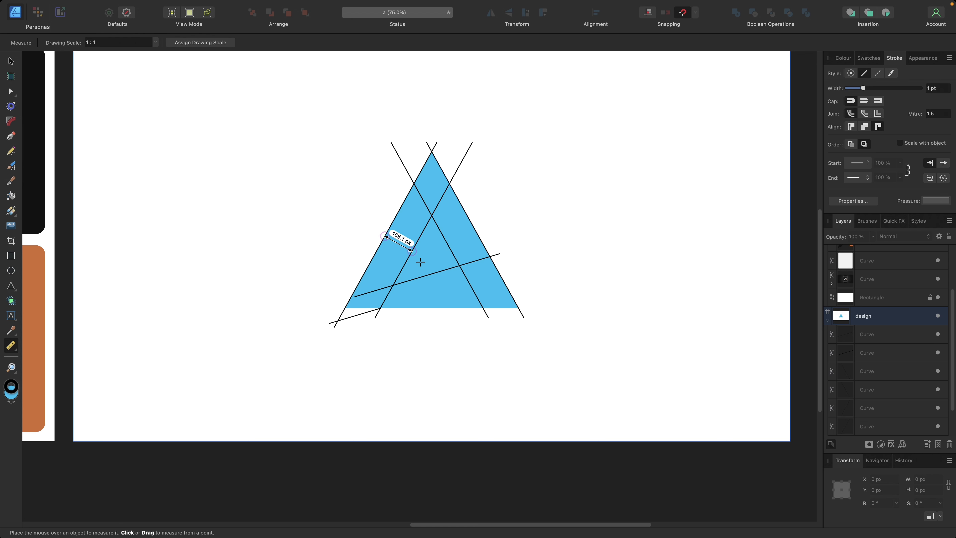
left_click(11, 62)
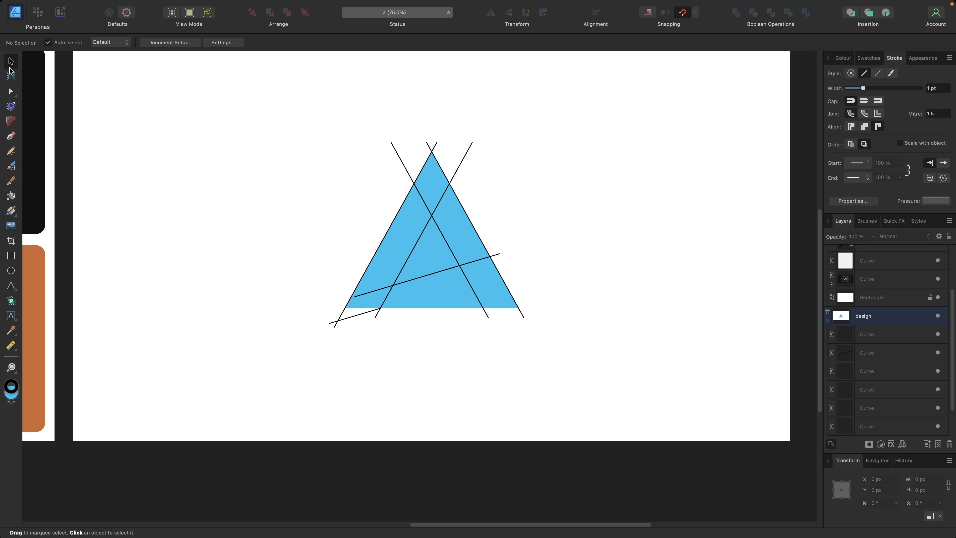
- Duplicate the long slanted line and shift the copy up 160 px, plus a slight extra nudge, to form the crossbar's upper edge
left_click(431, 275)
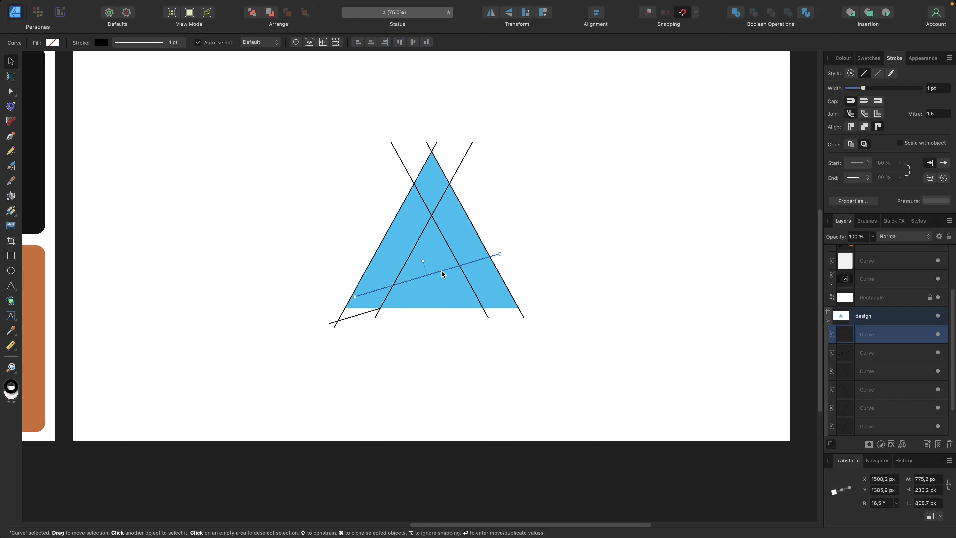
key("shift+Up")
key("shift+Up")
key("shift+Up")
key("shift+Up")
key("shift+Up")
key("shift+Up")
key("shift+Up")
key("shift+Up")
key("shift+Up")
key("shift+Up")
key("shift+Up")
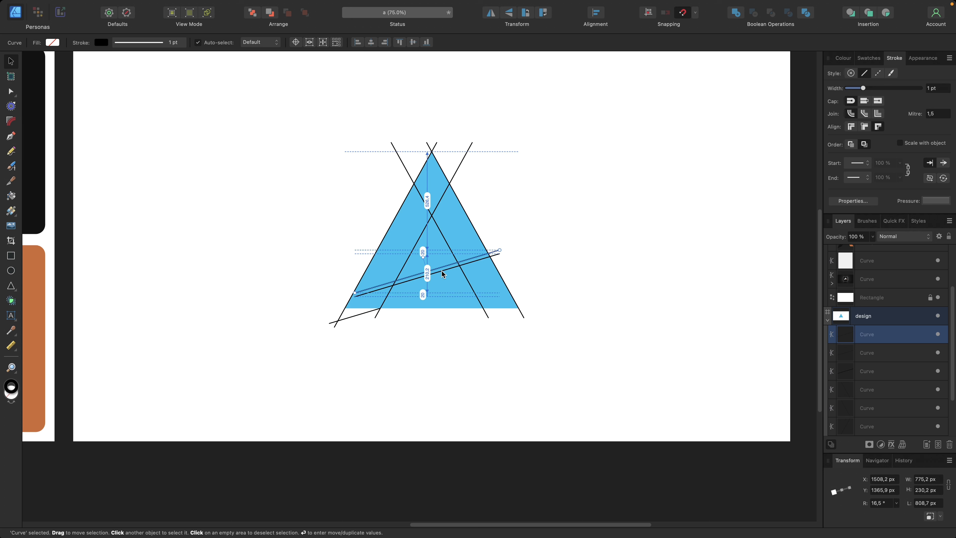
key("shift+Up")
key("shift+Up")
key("shift+Up")
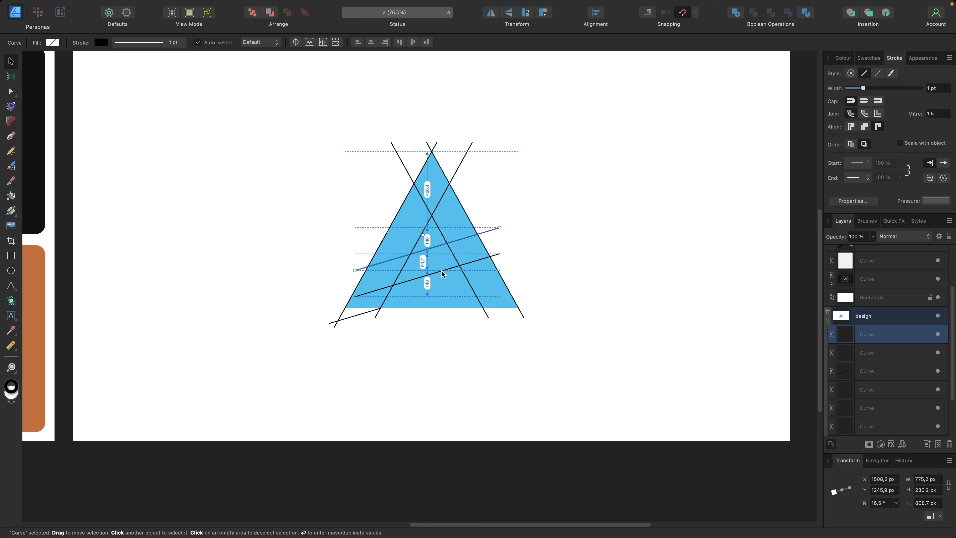
key("shift+Up")
key("shift+Up")
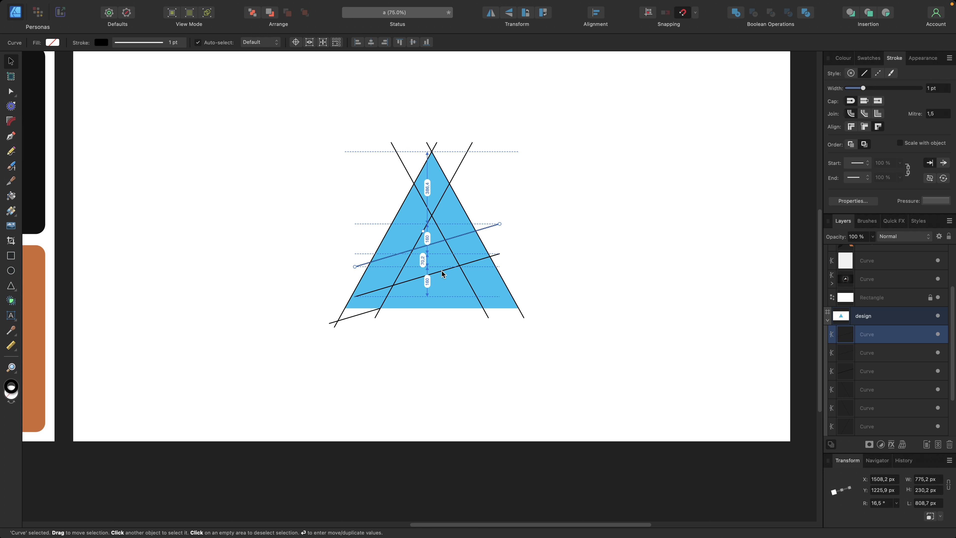
key("shift+Down")
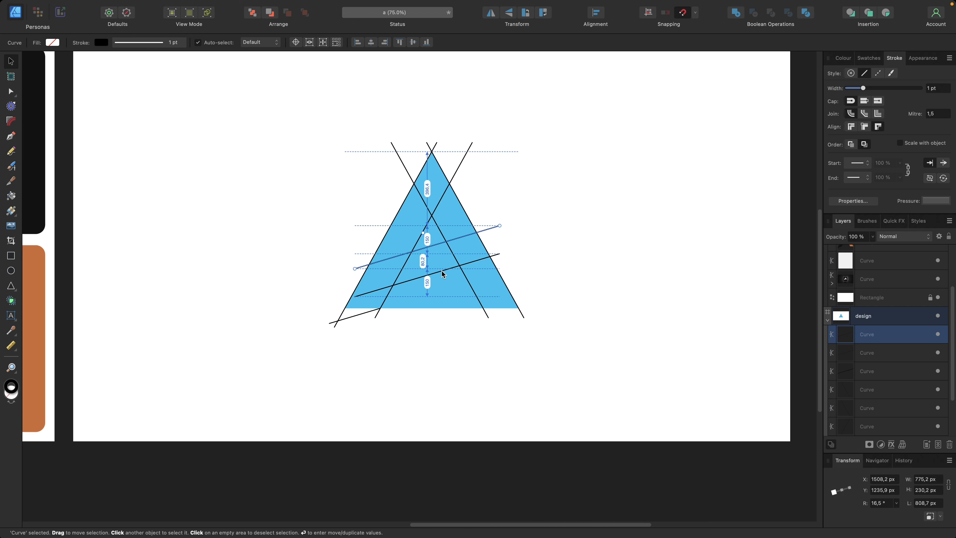
key("shift+Up")
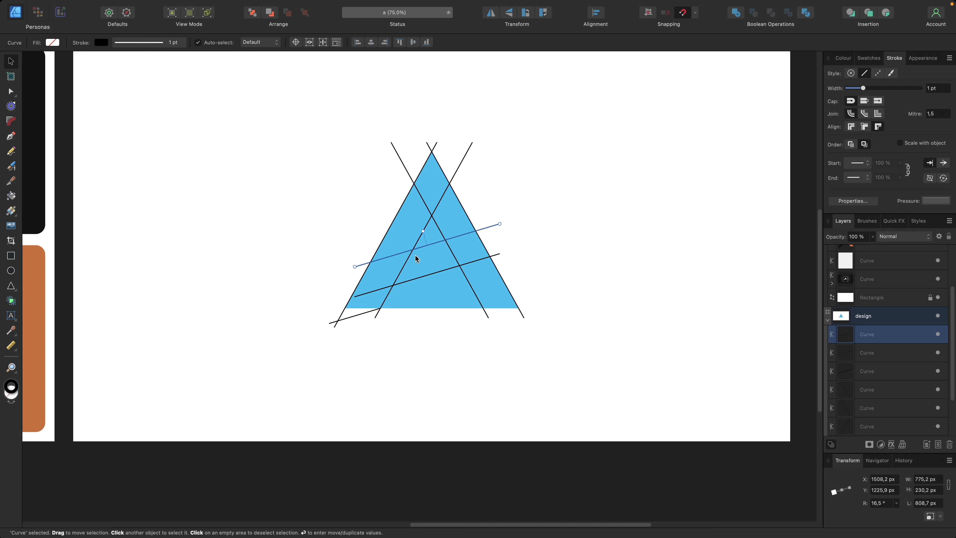
key("shift+Up")
left_click(345, 252)
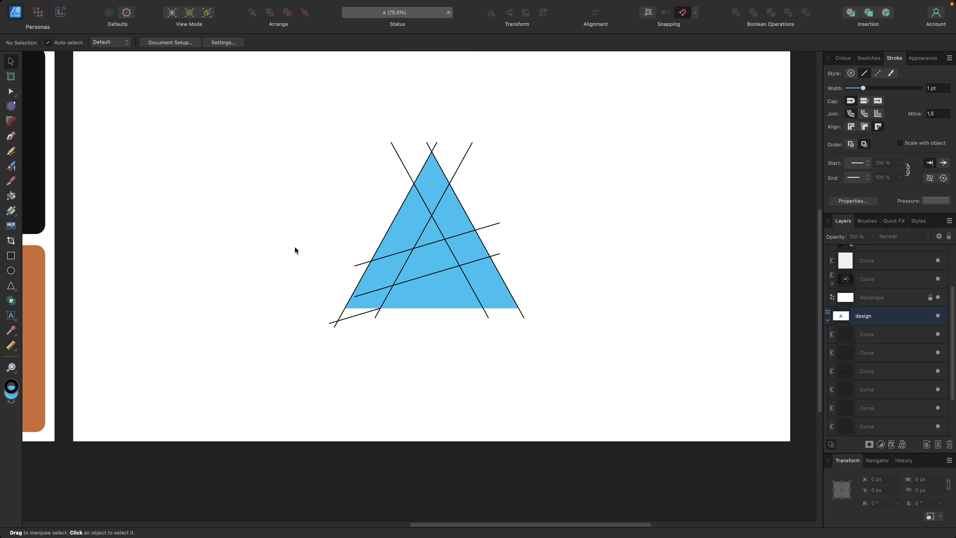
- Measure the perpendicular distance between the crossbar's upper and lower slanted lines
left_click(11, 345)
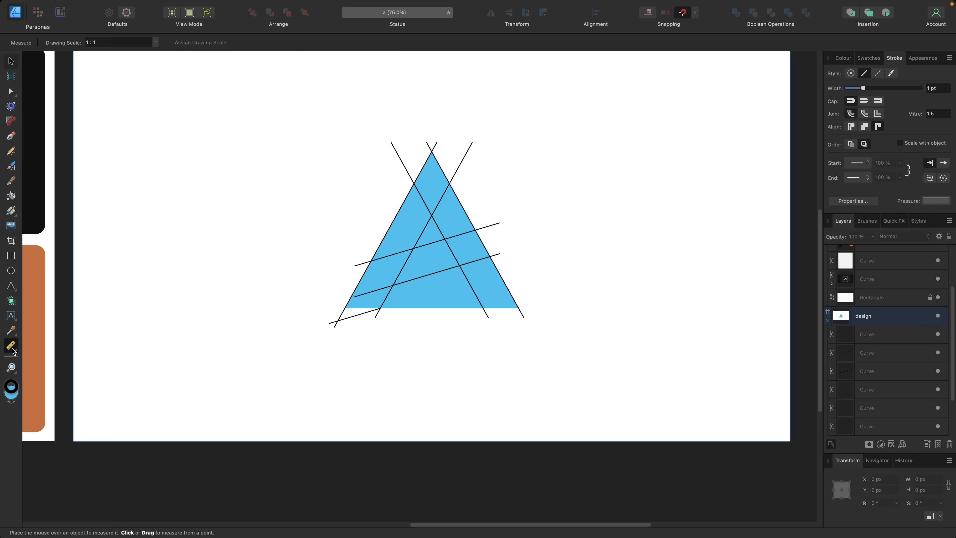
left_click(424, 246)
left_click(433, 272)
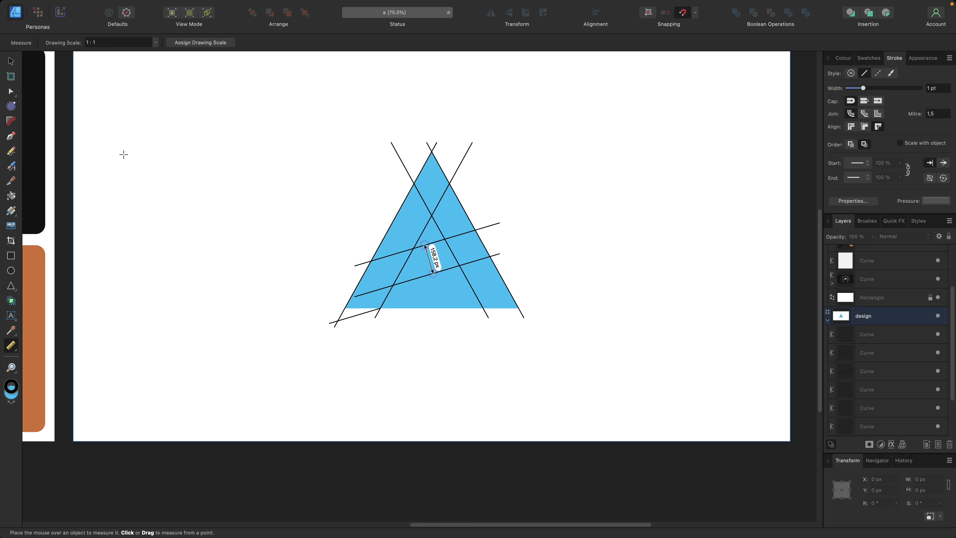
- Nudge the crossbar's upper slanted line up 7 px, to Y 1213,9 px
left_click(11, 61)
left_click(428, 244)
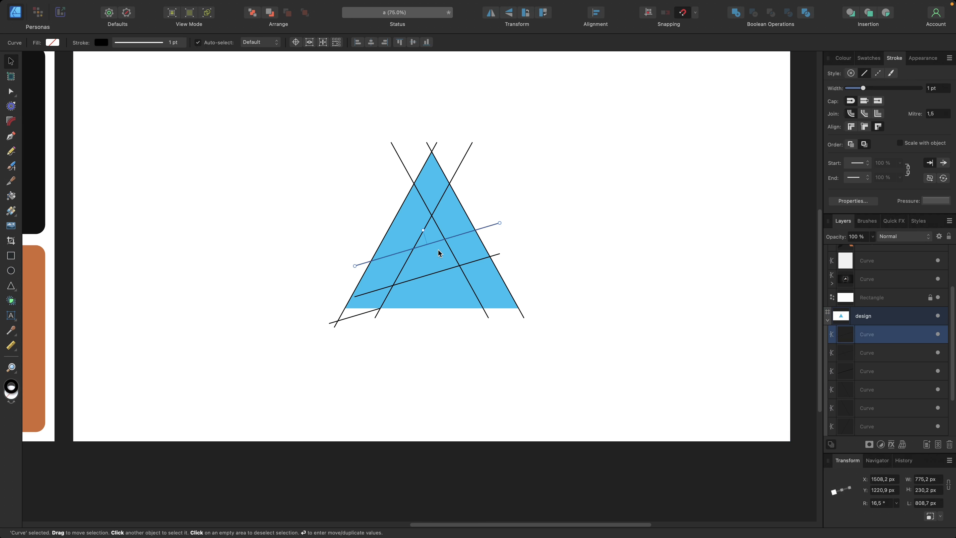
key("Up")
key("Up")
key("Up")
key("Up")
key("Up")
key("Up")
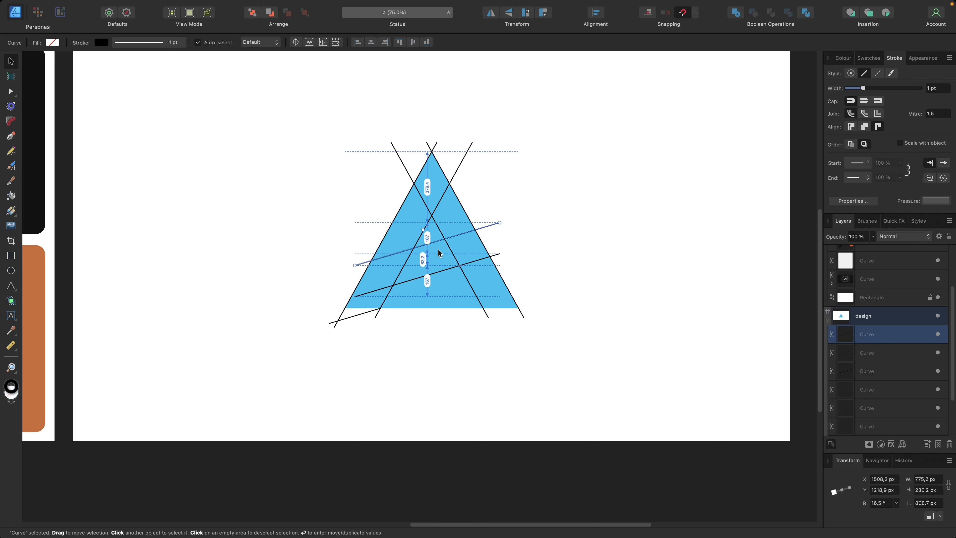
key("Up")
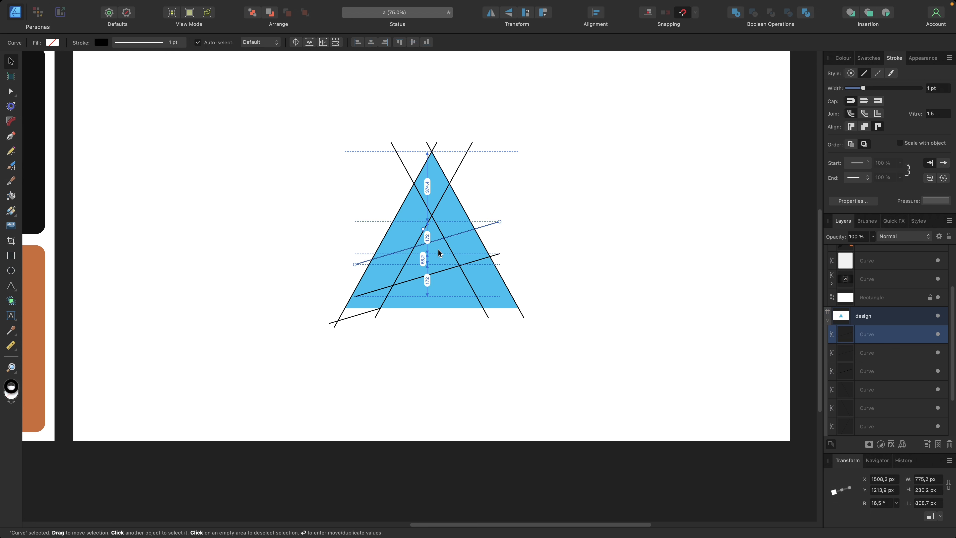
- Measure the crossbar's thickness again and nudge its upper line up 1 px more, to Y 1212,9 px
left_click(11, 345)
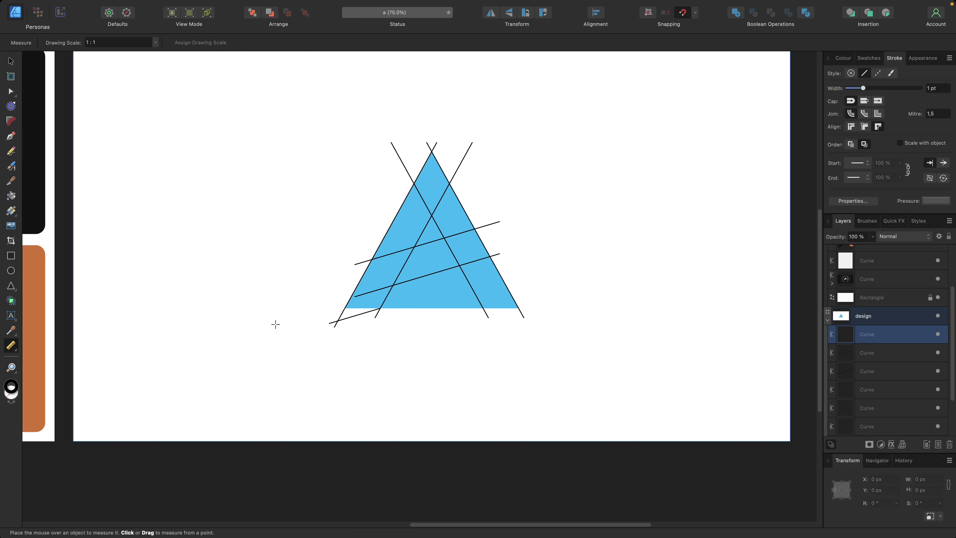
left_click(432, 241)
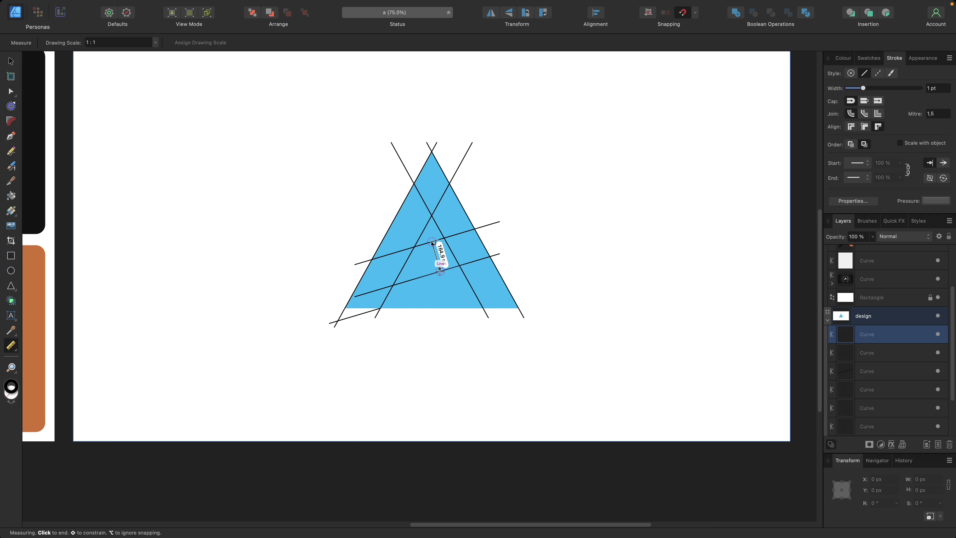
left_click(440, 269)
key("v")
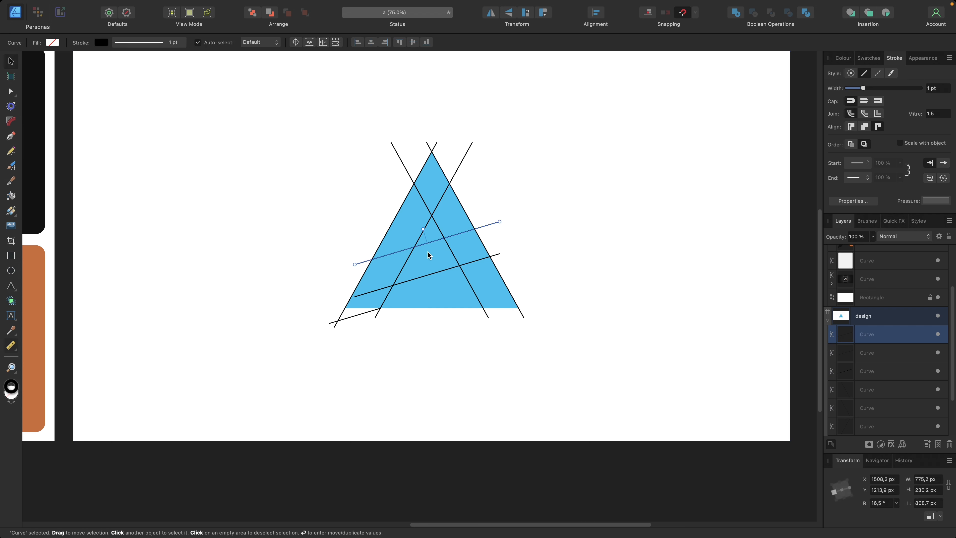
key("Up")
- Recheck the perpendicular distance between the two crossbar lines and clear the selection
left_click(11, 345)
left_click(425, 245)
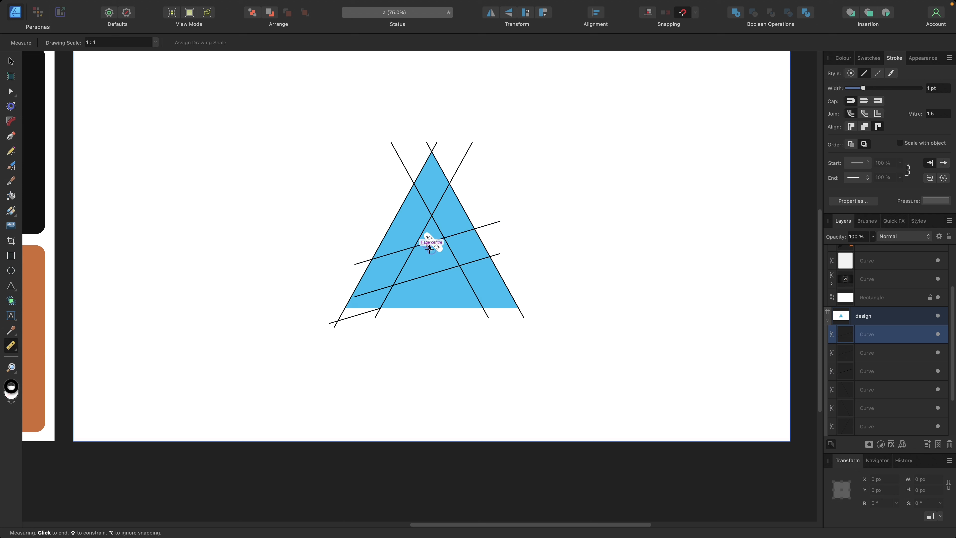
left_click(434, 270)
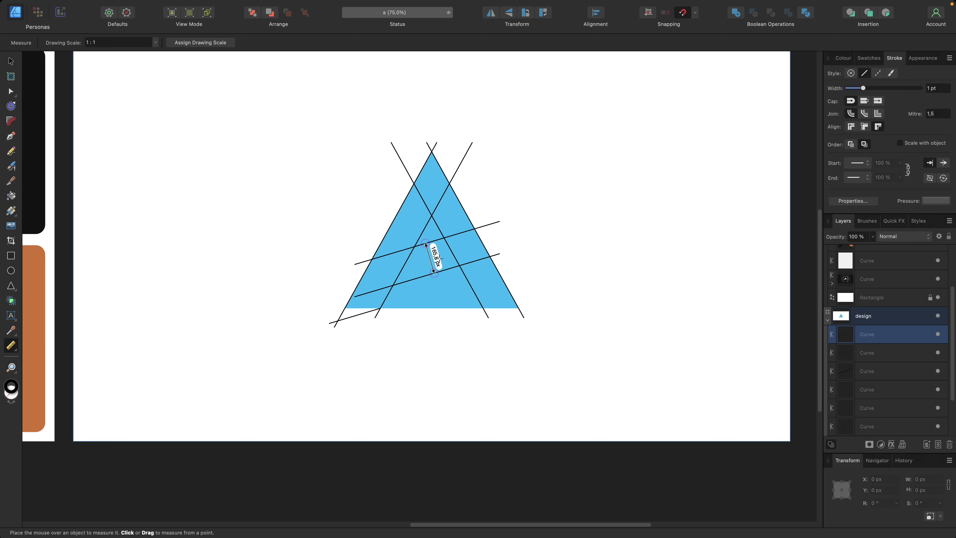
key("v")
left_click(364, 224)
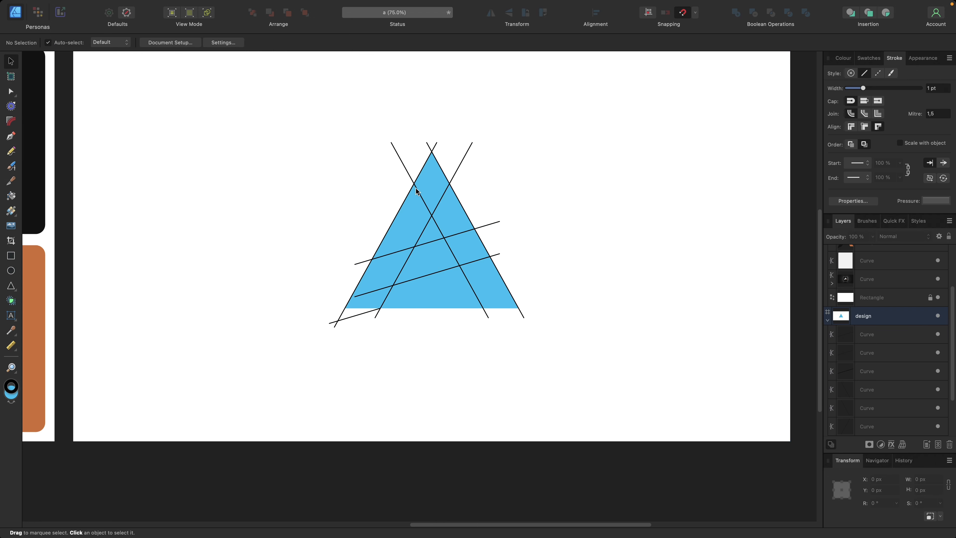
- With the Pen tool, draw a horizontal line from the right edge's upper intersection past the left edge, ending in a short diagonal back to that edge
scroll(175, 211, "left", 5)
scroll(176, 211, "up", 2)
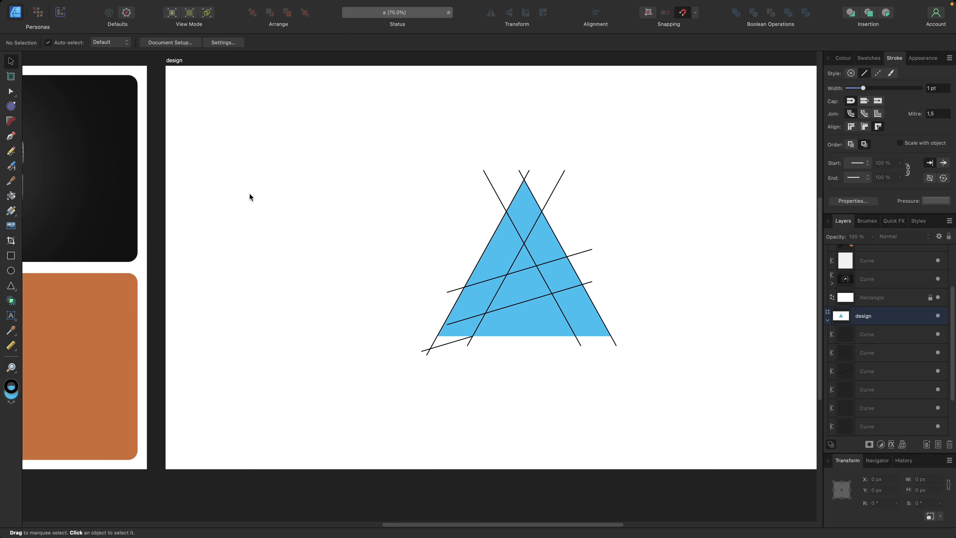
left_click_drag(271, 178, 437, 200)
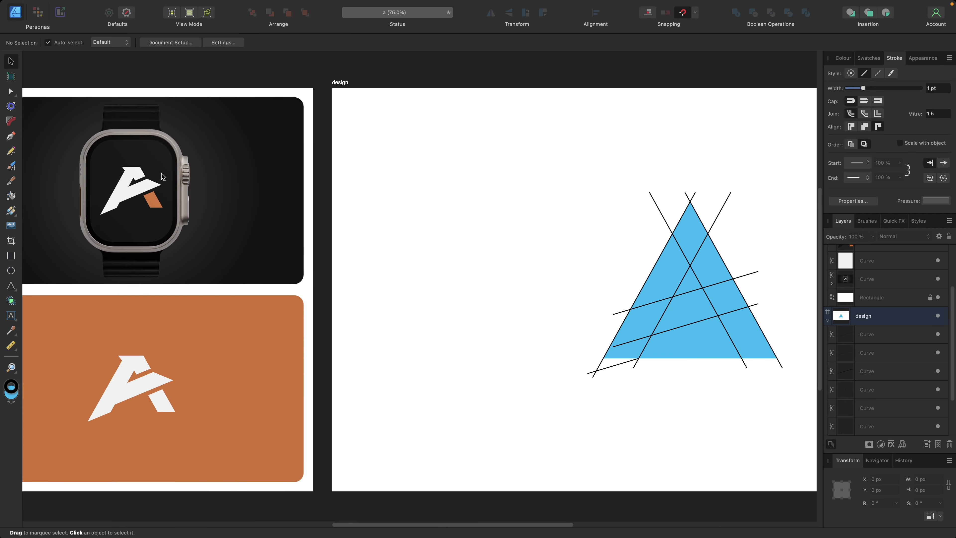
scroll(446, 237, "right", 15)
scroll(446, 237, "down", 2)
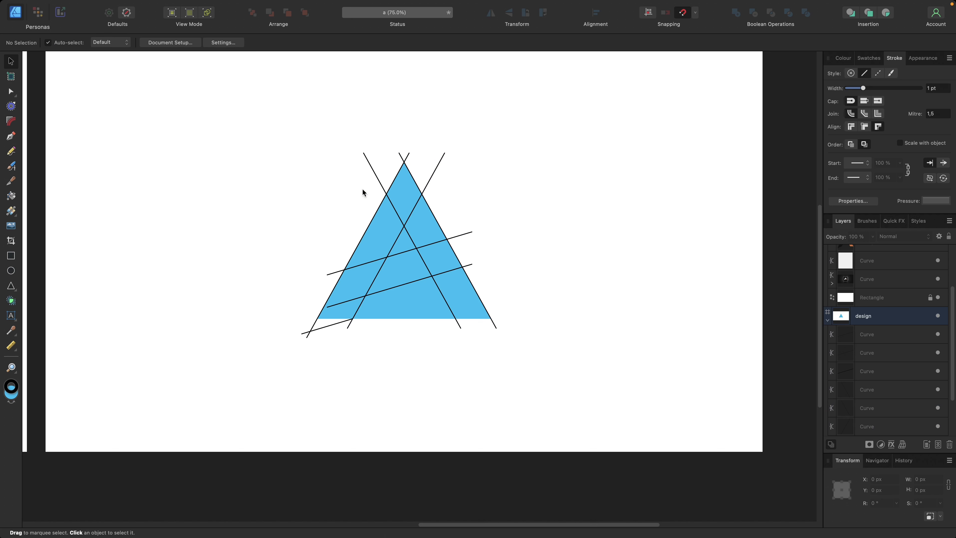
left_click(11, 138)
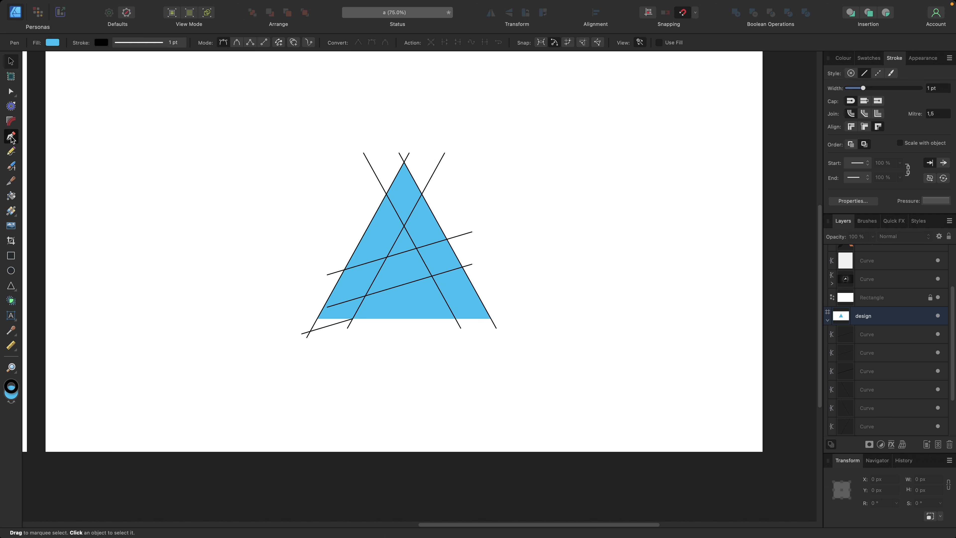
left_click(422, 194)
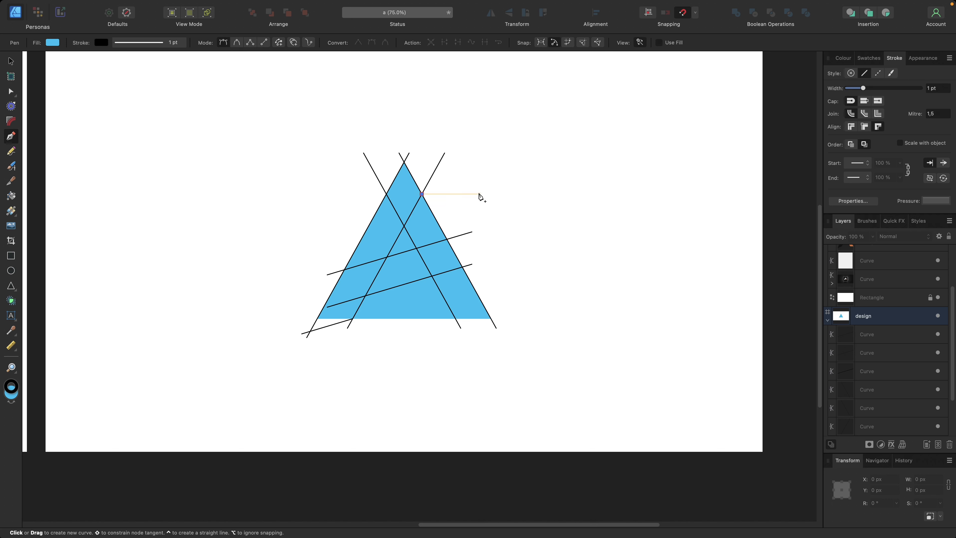
left_click(371, 195)
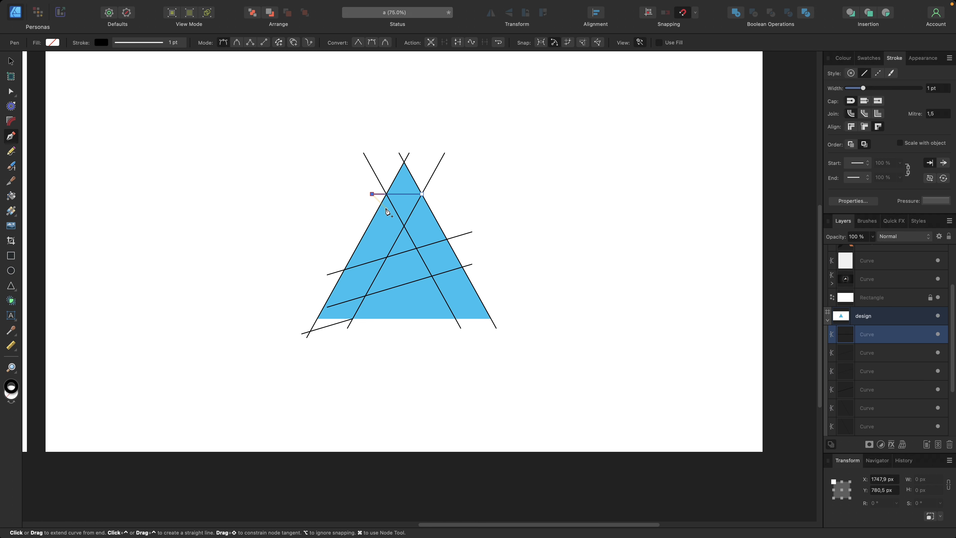
left_click(386, 208)
key("v")
left_click(323, 179)
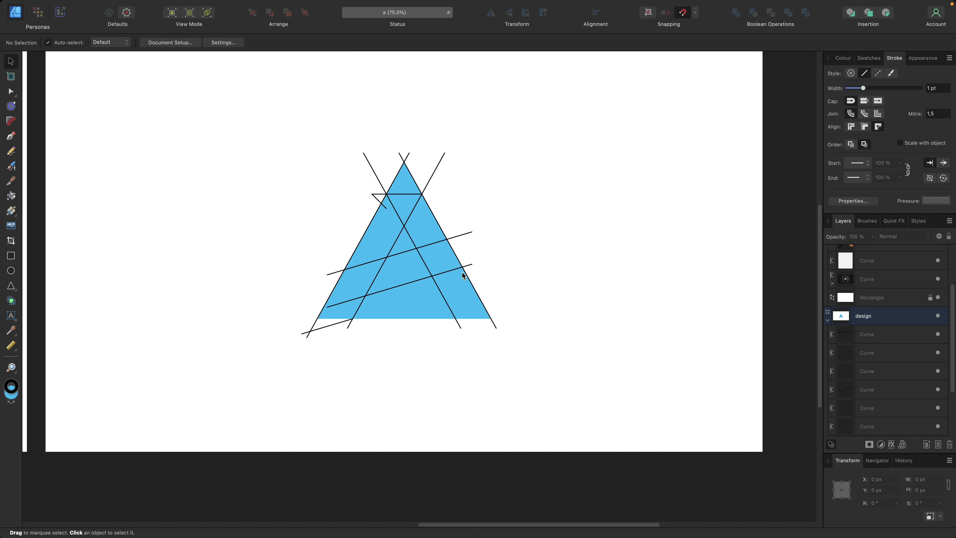
- Compare the construction lines with the finished A logo on the neighbouring mockup artboard
left_click_drag(198, 268, 433, 268)
left_click_drag(360, 214, 393, 224)
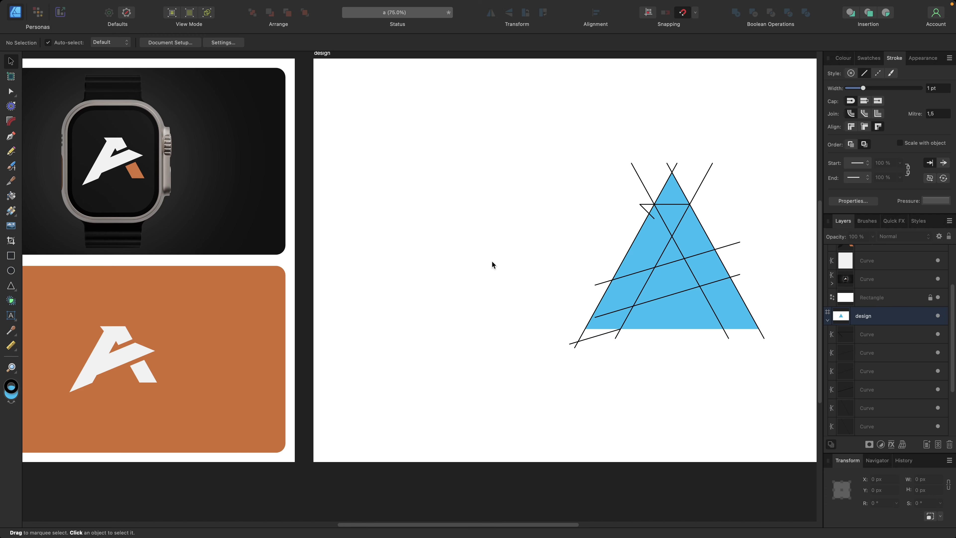
left_click_drag(492, 262, 378, 232)
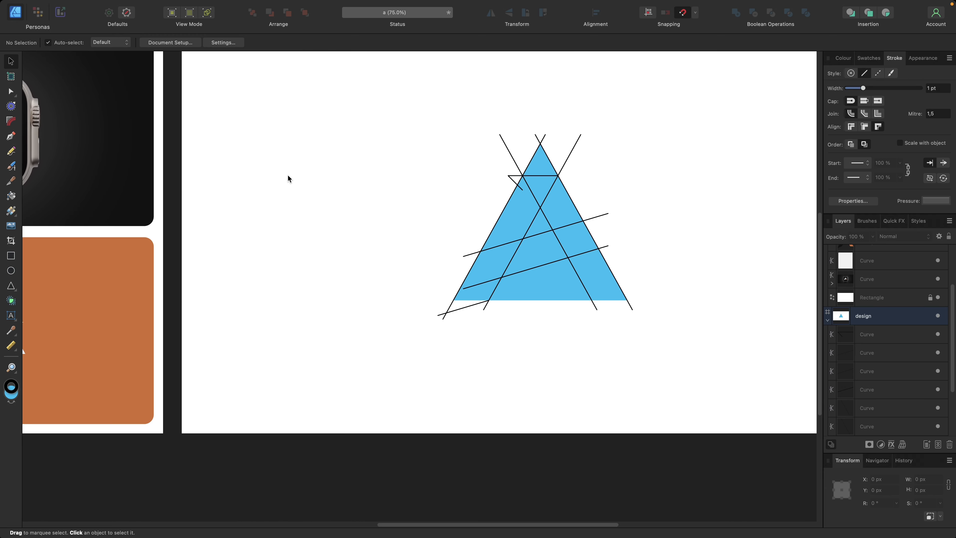
scroll(350, 194, "left", 5)
scroll(350, 194, "up", 2)
scroll(534, 237, "right", 6)
scroll(535, 238, "down", 2)
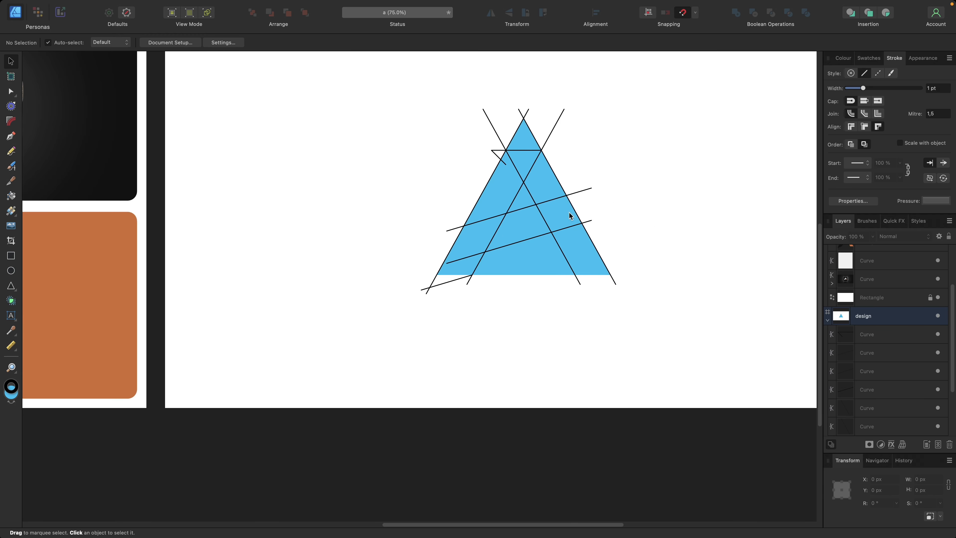
scroll(575, 209, "right", 5)
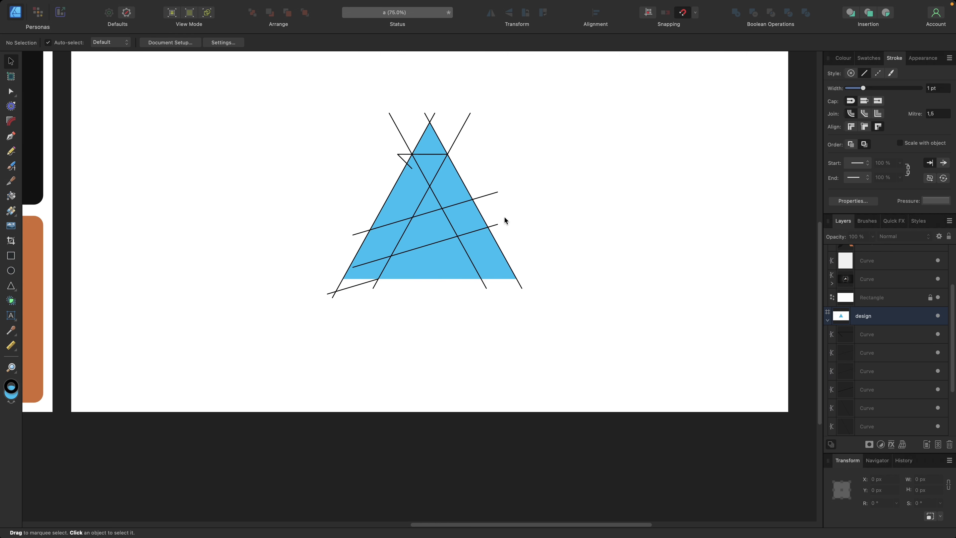
- Duplicate the short slanted line at the triangle's lower-left corner, flip the copy horizontally and snap its start where the upper crossbar line meets the right edge
left_click(352, 289)
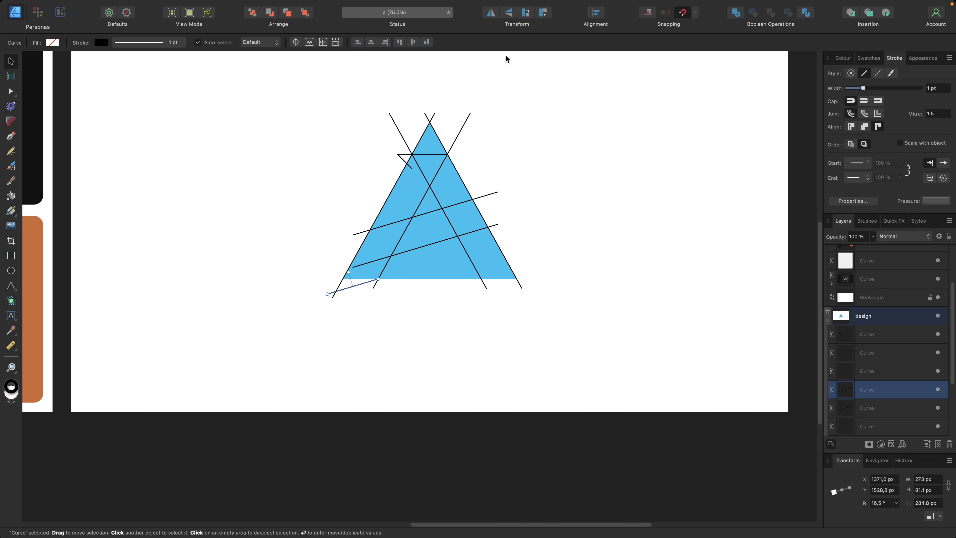
left_click(511, 16)
left_click_drag(337, 288, 559, 235)
key("a")
left_click_drag(491, 203, 474, 201)
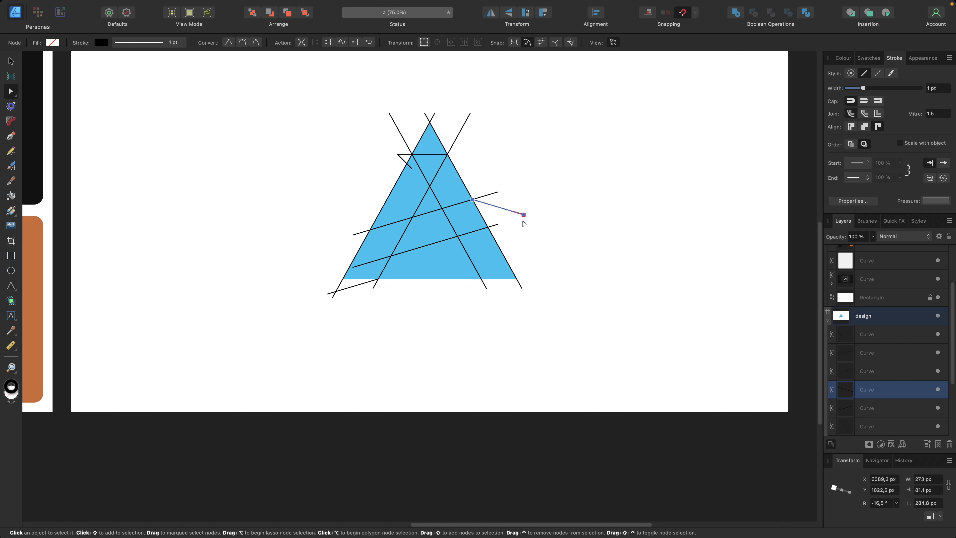
- Extend the lower crossbar line to about 1012 px and the mirrored short line to about 343 px so they cross outside the right edge
key("v")
left_click(495, 225)
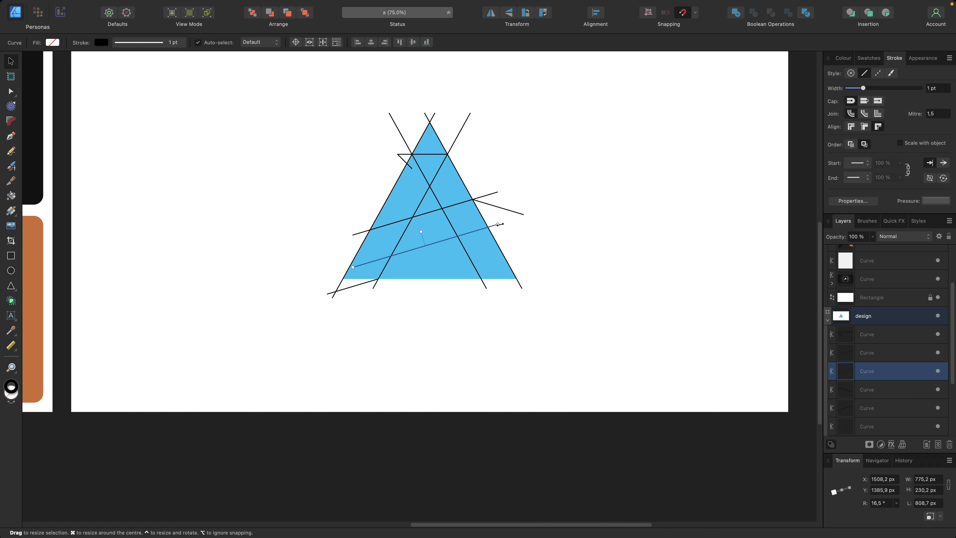
left_click_drag(498, 224, 531, 214)
left_click(509, 211)
left_click(519, 220)
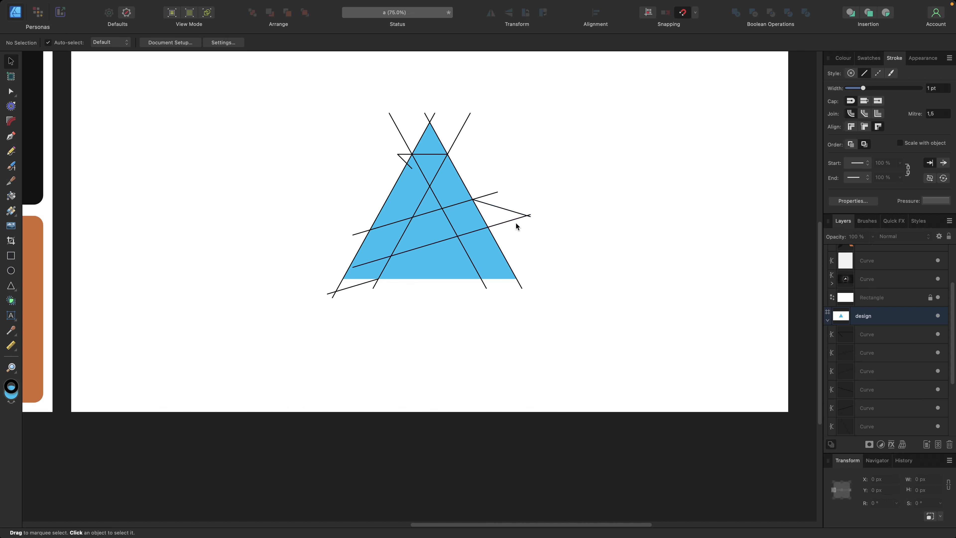
left_click(526, 216)
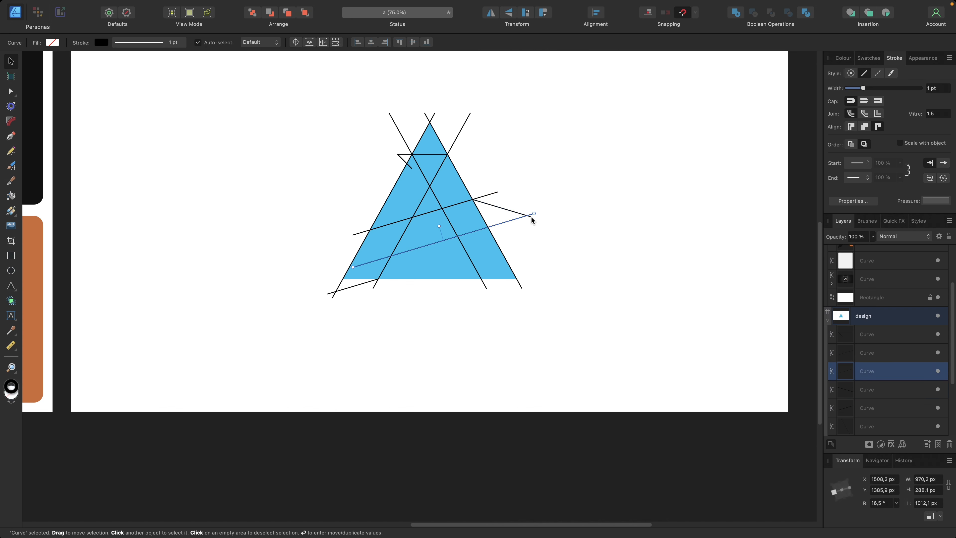
left_click(530, 217)
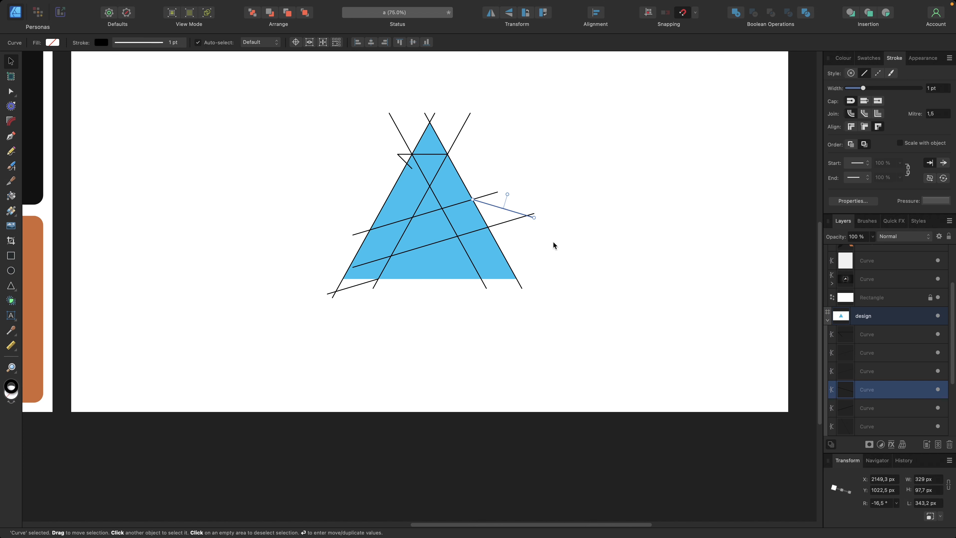
left_click(546, 242)
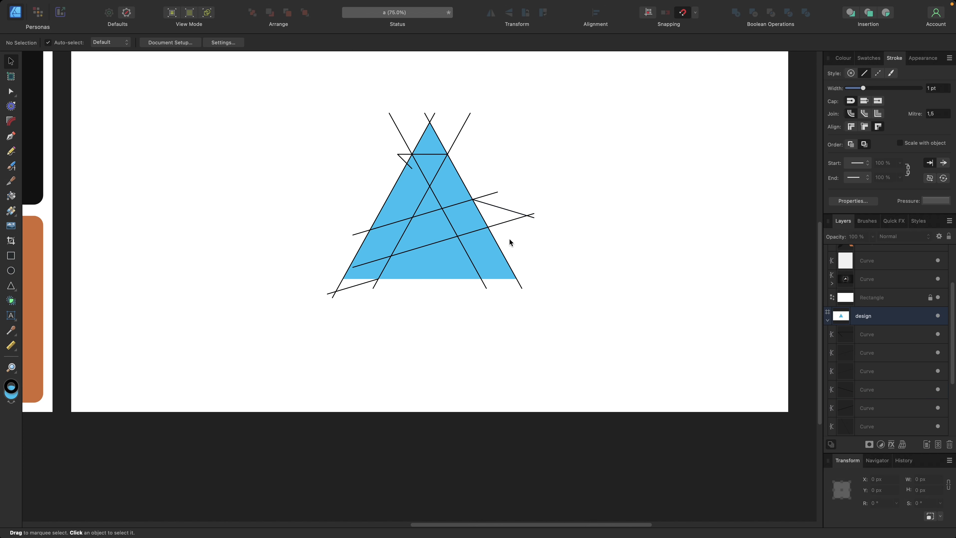
- Review the reference logo, then duplicate the upper crossbar line and shift the copy up 30 px
left_click_drag(238, 261, 407, 261)
left_click_drag(187, 176, 231, 184)
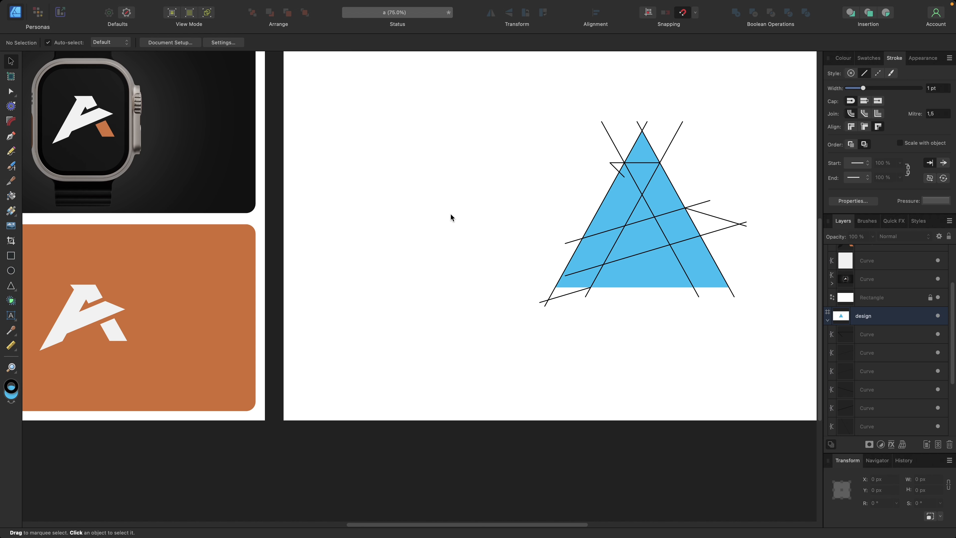
scroll(450, 218, "right", 5)
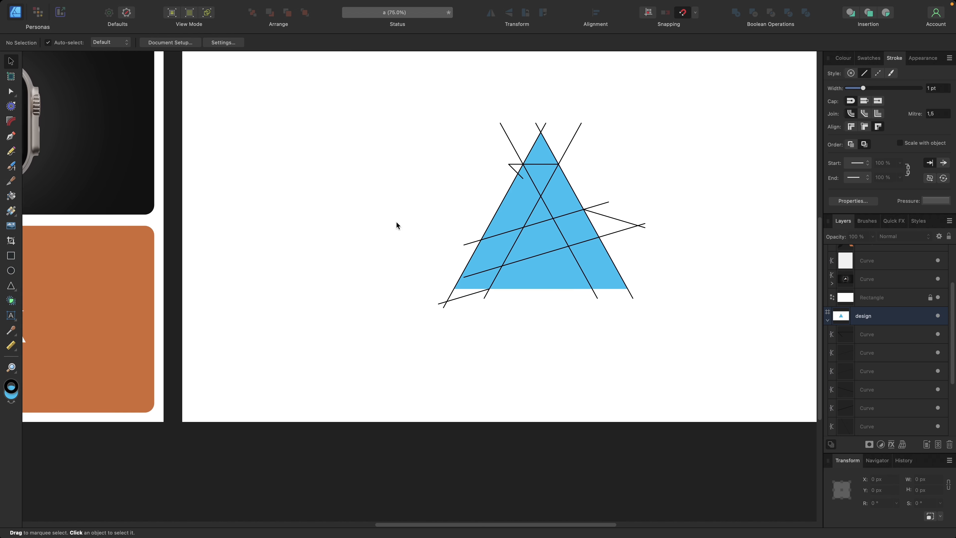
left_click_drag(396, 225, 257, 238)
left_click(404, 236)
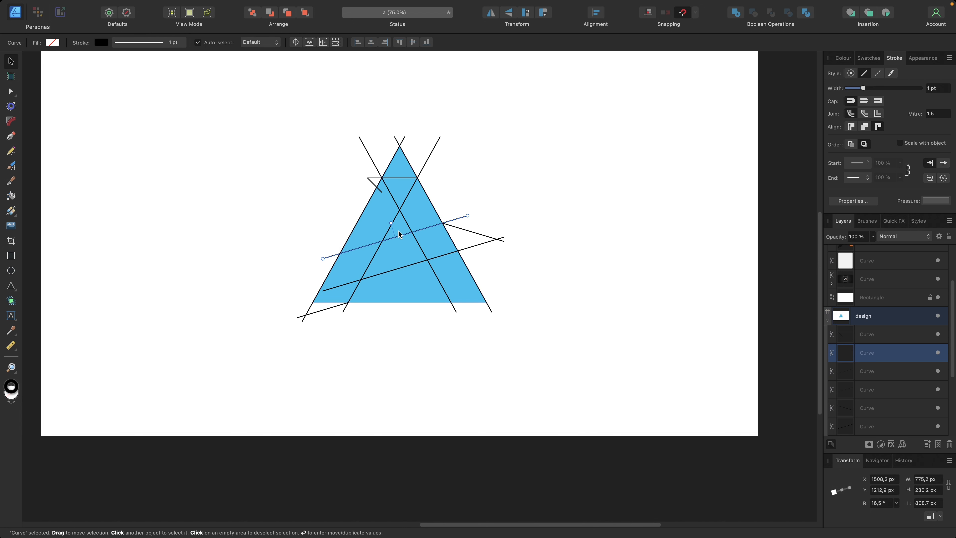
key("shift+Up")
key("shift+Up")
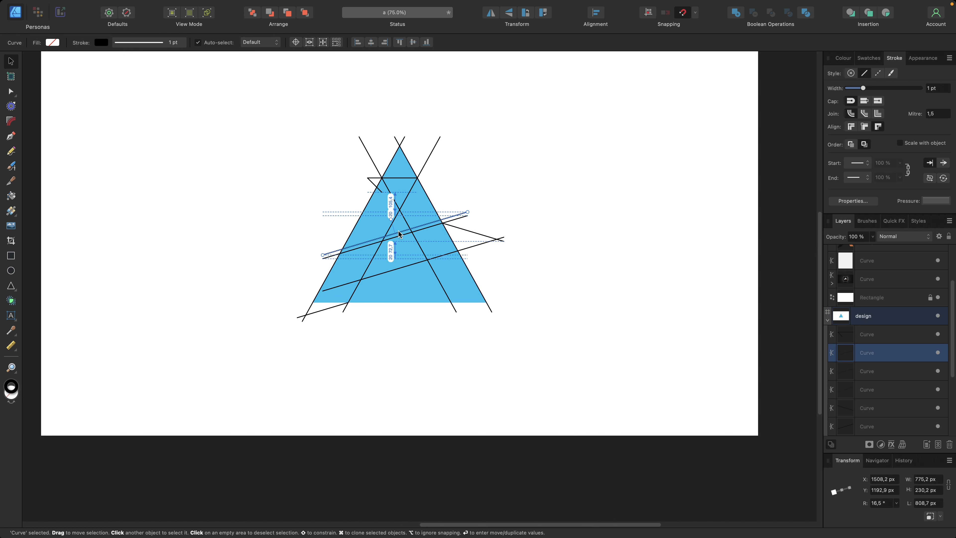
key("shift+Up")
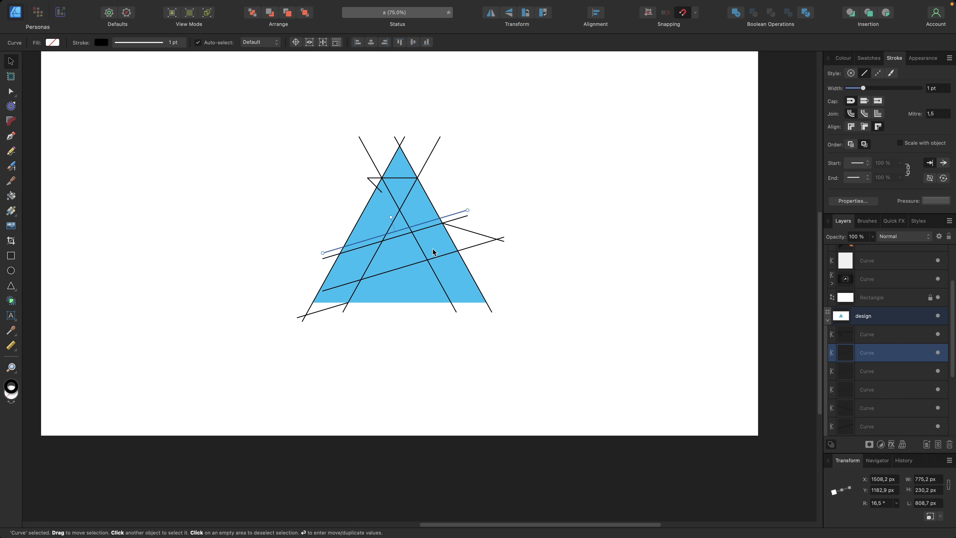
- Duplicate the long lower crossbar line and shift the copy down 30 px
left_click(412, 266)
key("shift+Down")
key("shift+Down")
key("shift+Down")
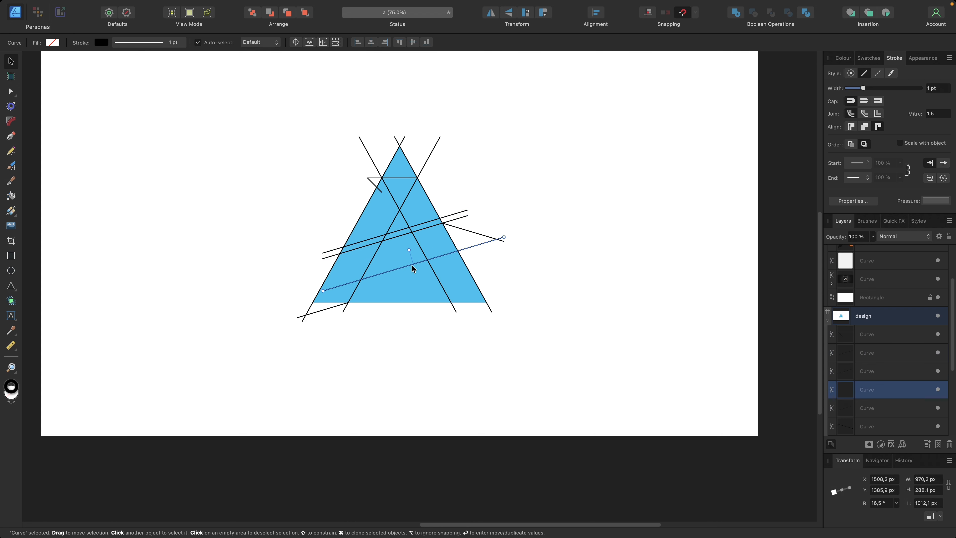
left_click(532, 295)
- Draw a horizontal line about 358 px long across the triangle's lower-right corner, slightly above its base
scroll(291, 280, "left", 5)
scroll(291, 280, "left", 5)
scroll(290, 280, "up", 3)
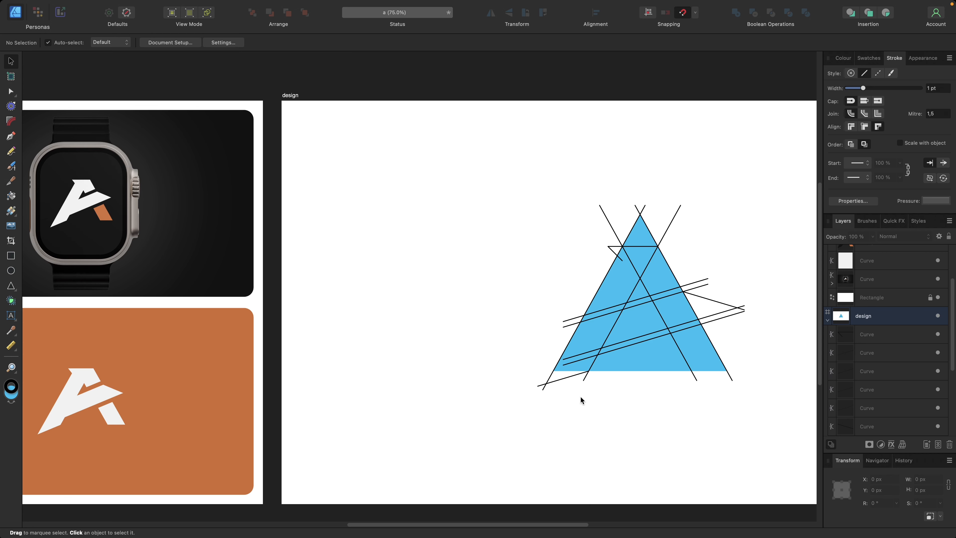
left_click_drag(620, 404, 350, 364)
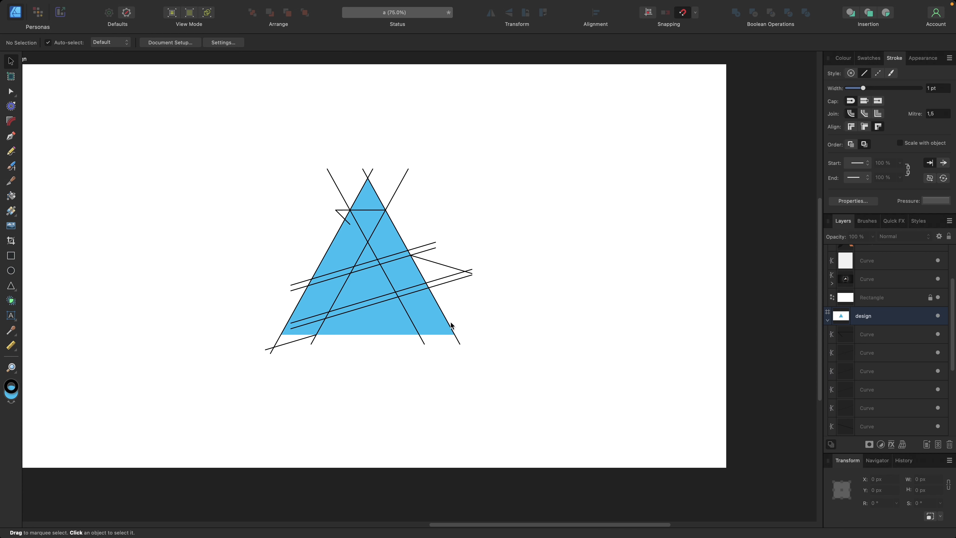
scroll(390, 329, "left", 3)
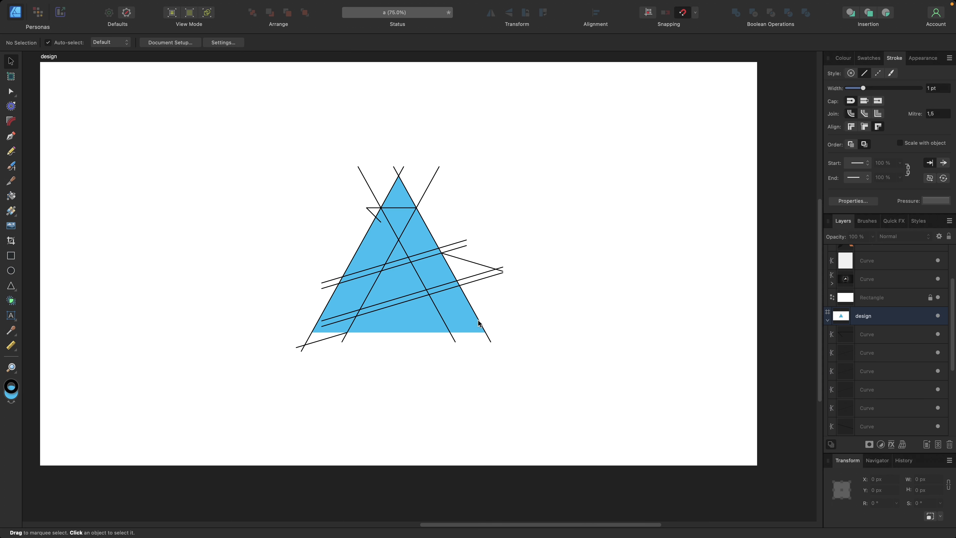
key("p")
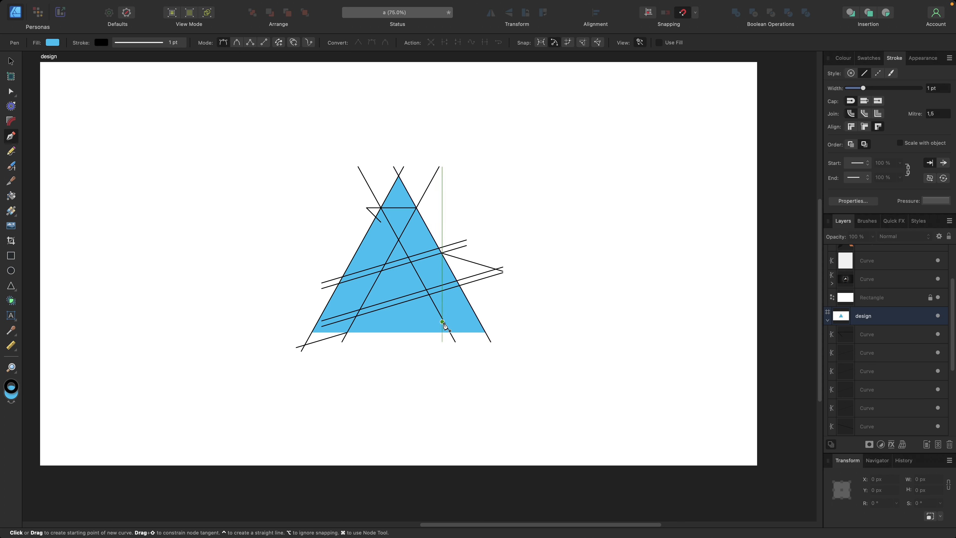
left_click(436, 322)
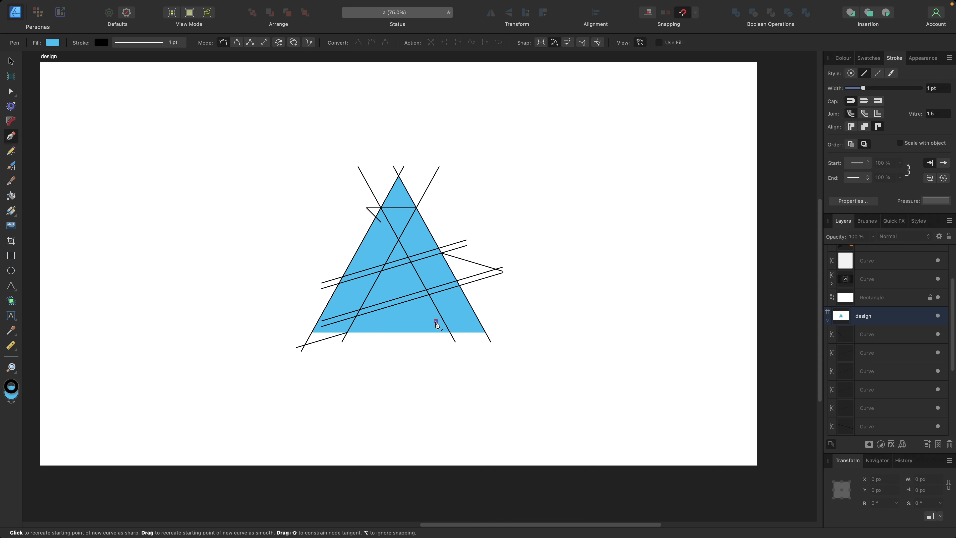
left_click(503, 321)
key("v")
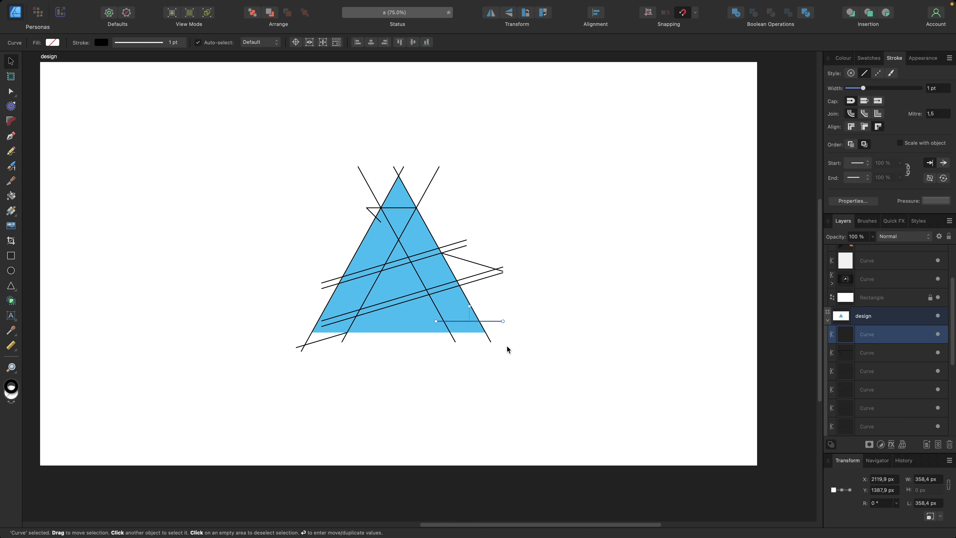
left_click(512, 342)
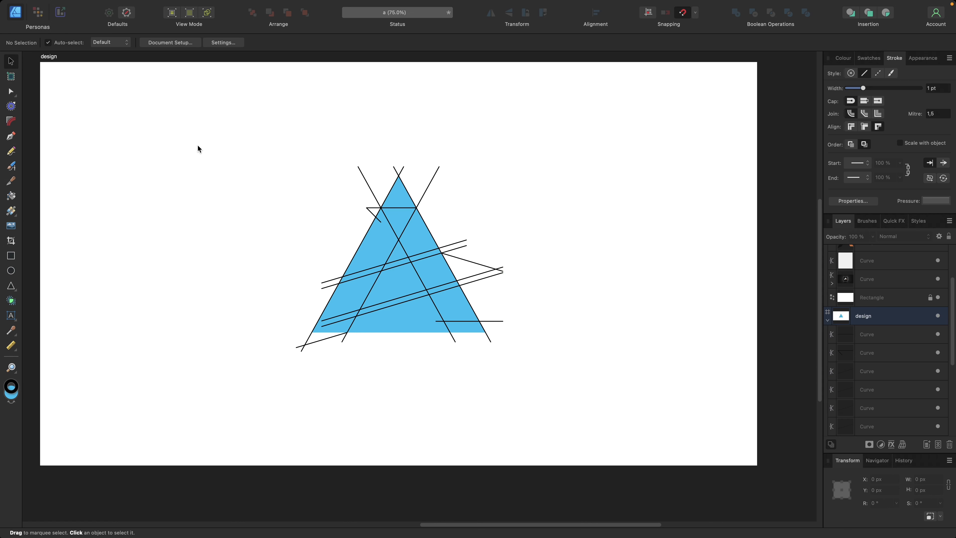
- Use the Shape Builder on all lines and the triangle to merge the A's body with its pointed tips and create a separate lower-right leg
left_click_drag(201, 124, 543, 365)
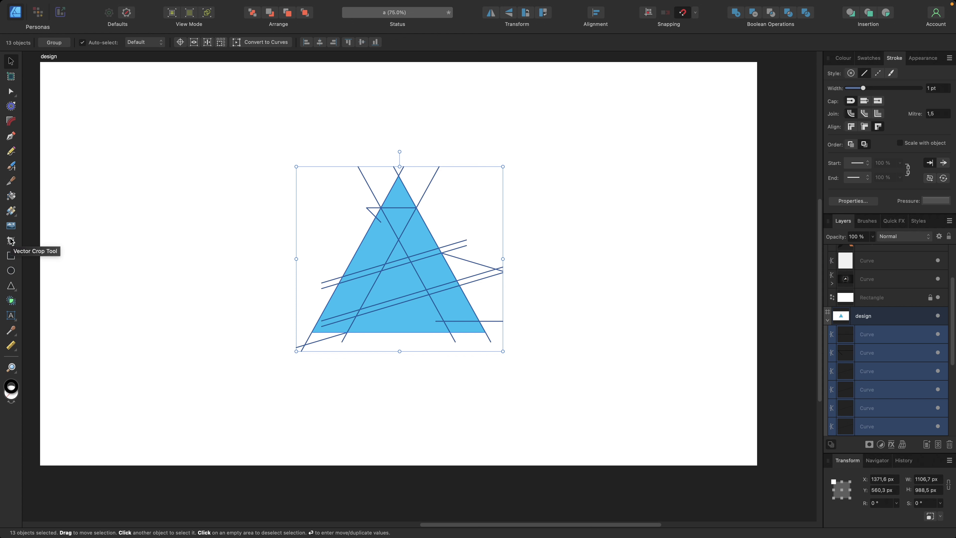
left_click(11, 301)
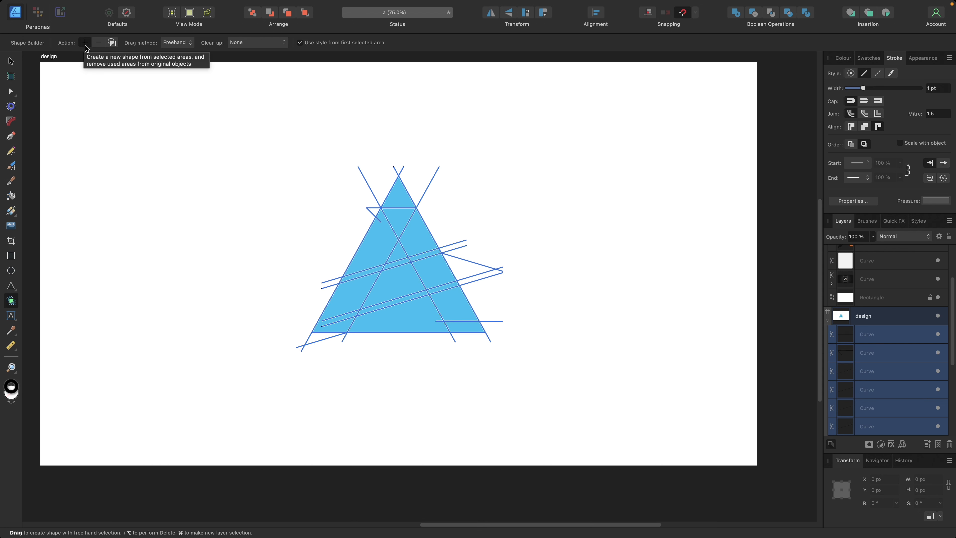
mouse_move(316, 341)
left_mouse_down()
mouse_move(371, 288)
mouse_move(465, 268)
left_mouse_up()
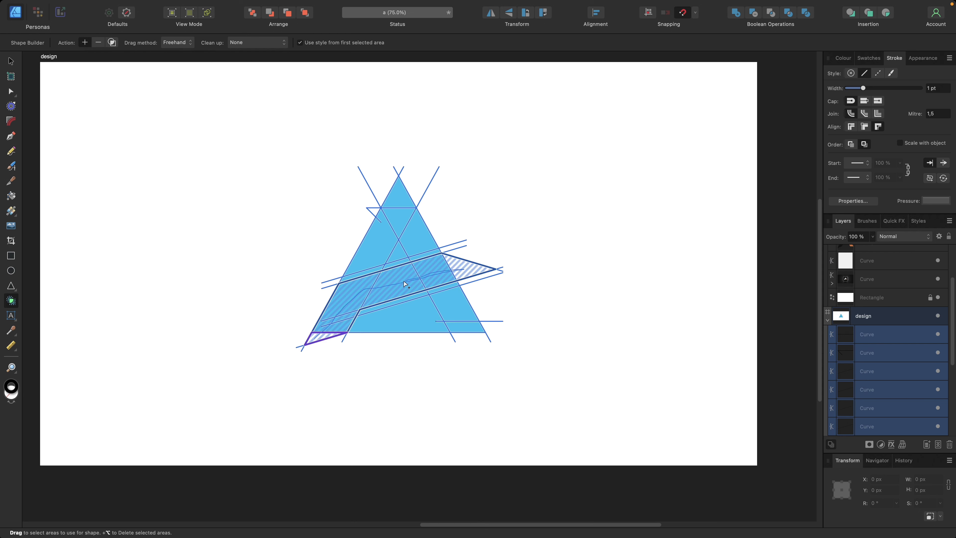
mouse_move(352, 279)
left_mouse_down()
mouse_move(391, 219)
mouse_move(373, 209)
mouse_move(413, 232)
left_mouse_up()
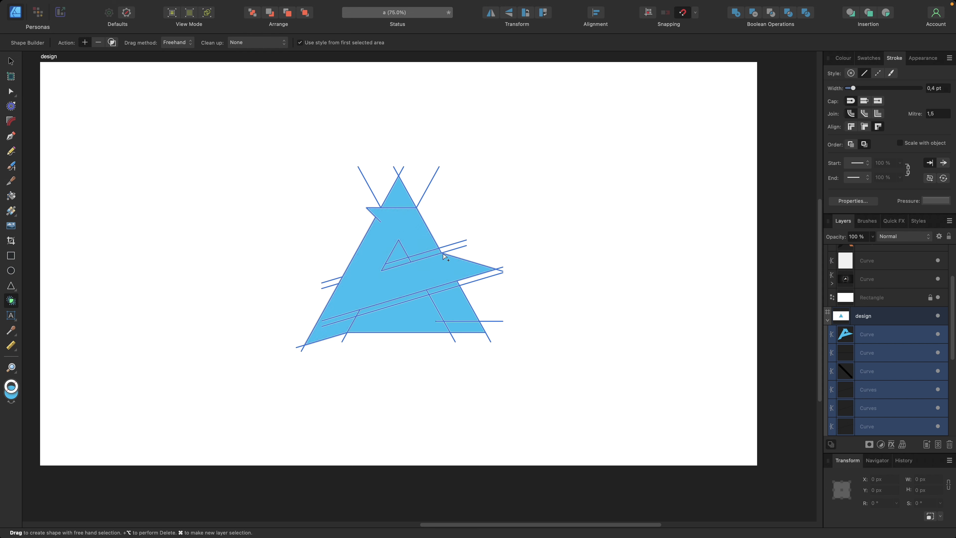
left_click(457, 309)
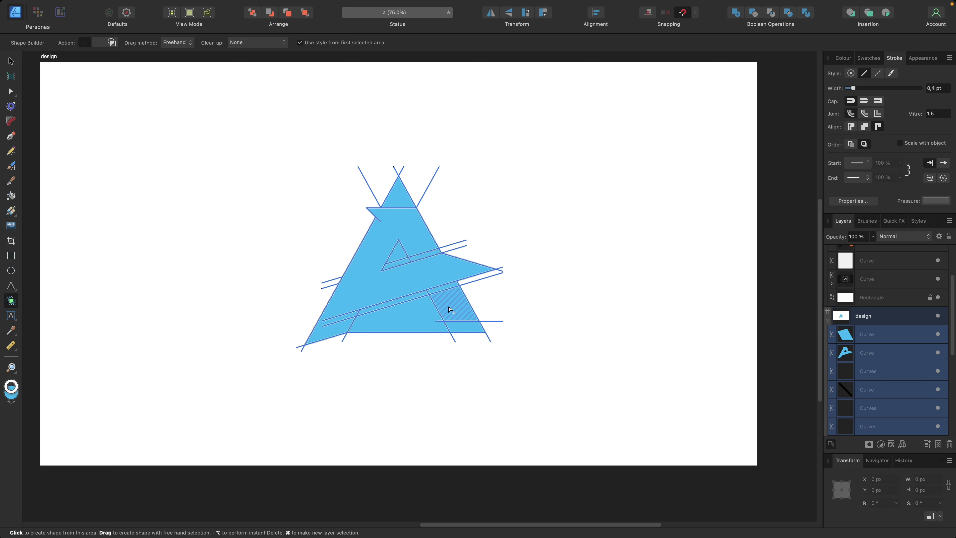
- Move the A body and leg shapes clear of the construction, then delete all leftover lines and triangle pieces
left_click(11, 61)
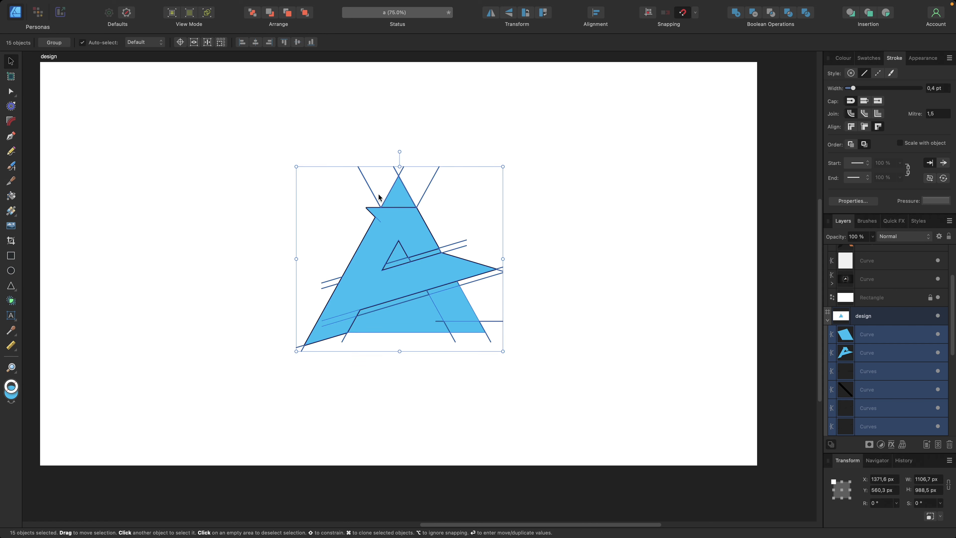
left_click(873, 337)
left_click(873, 351, "shift")
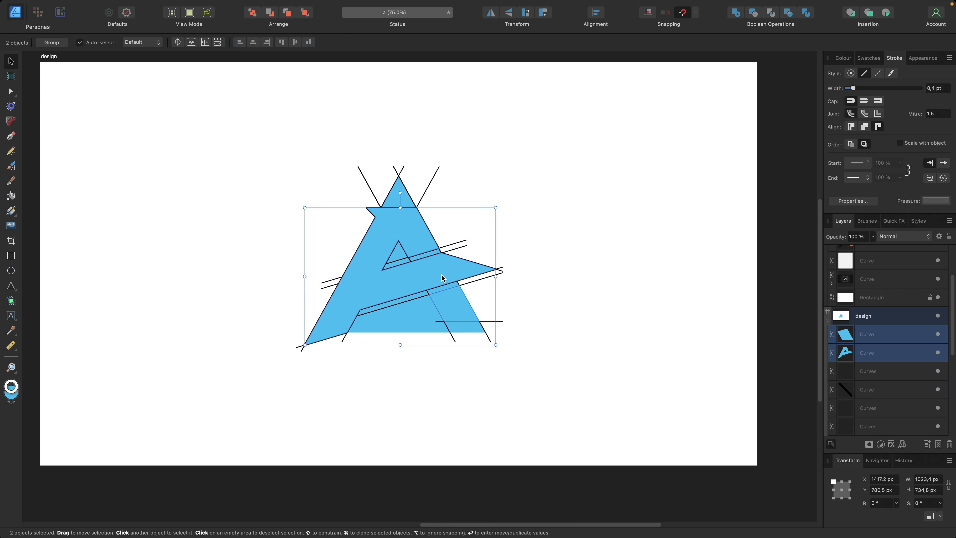
left_click_drag(451, 283, 259, 283)
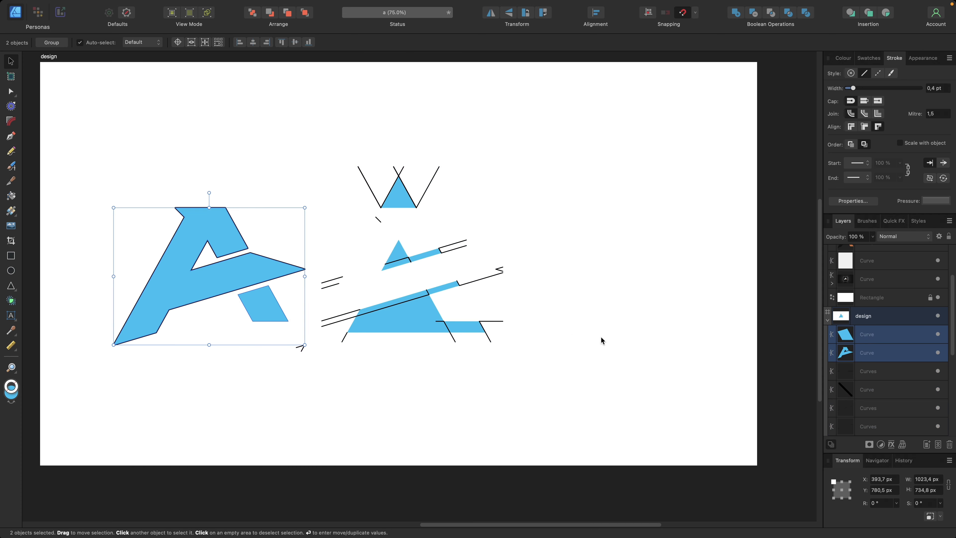
left_click_drag(613, 407, 280, 128)
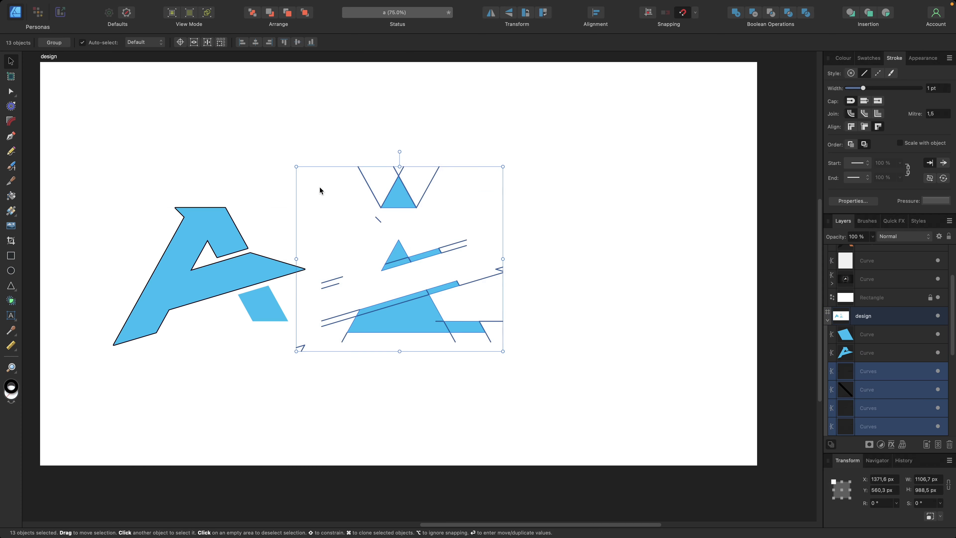
key("Delete")
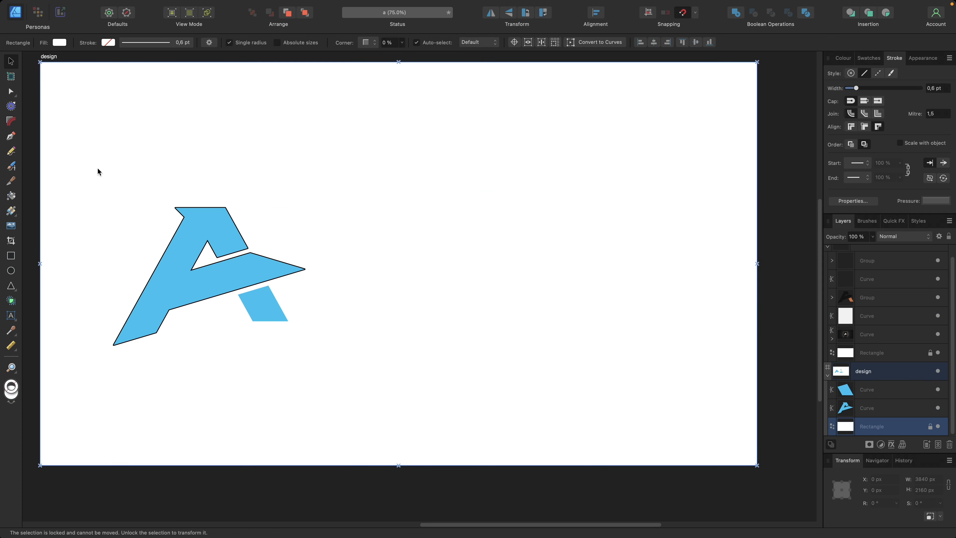
- Move both logo shapes to the centre of the artboard and remove their stroke
left_click_drag(64, 172, 321, 372)
left_click_drag(215, 269, 405, 257)
left_click(843, 59)
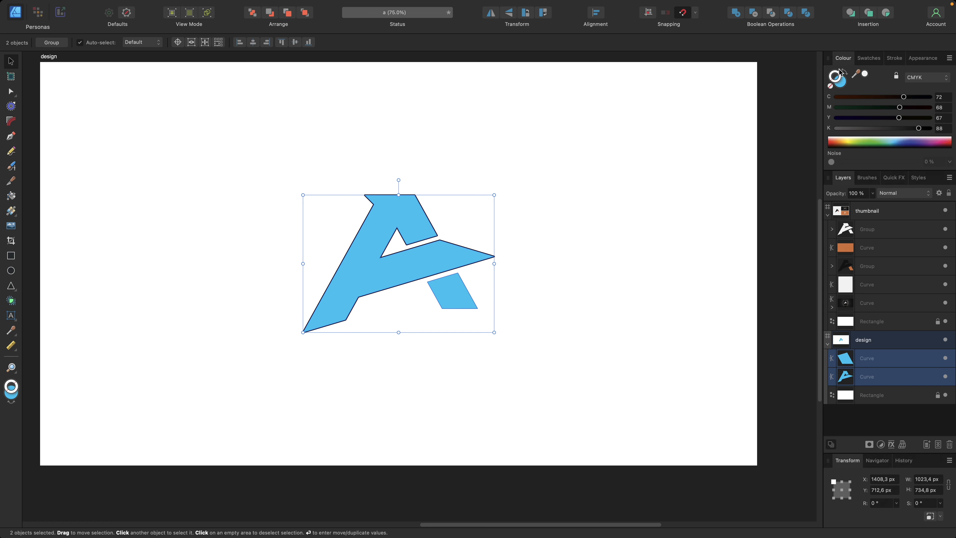
left_click(863, 61)
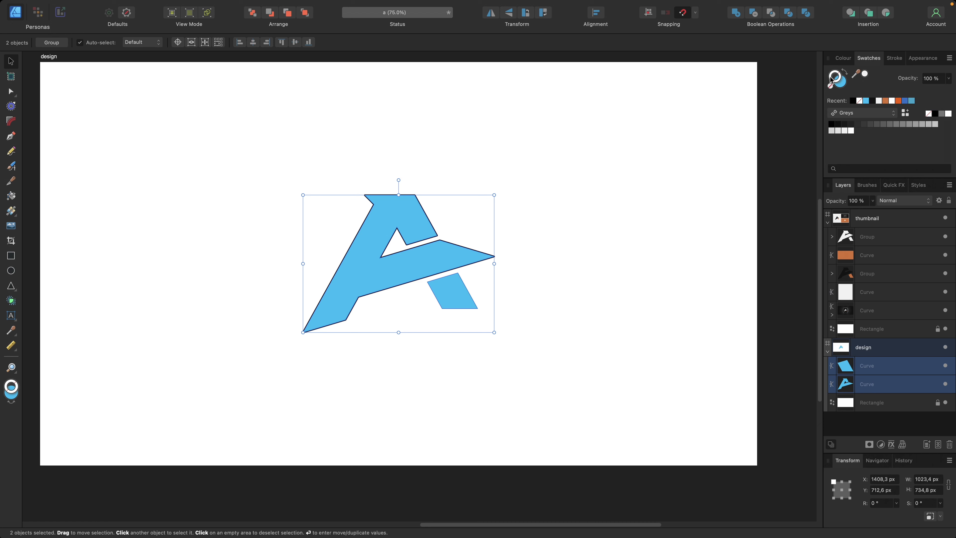
left_click(830, 87)
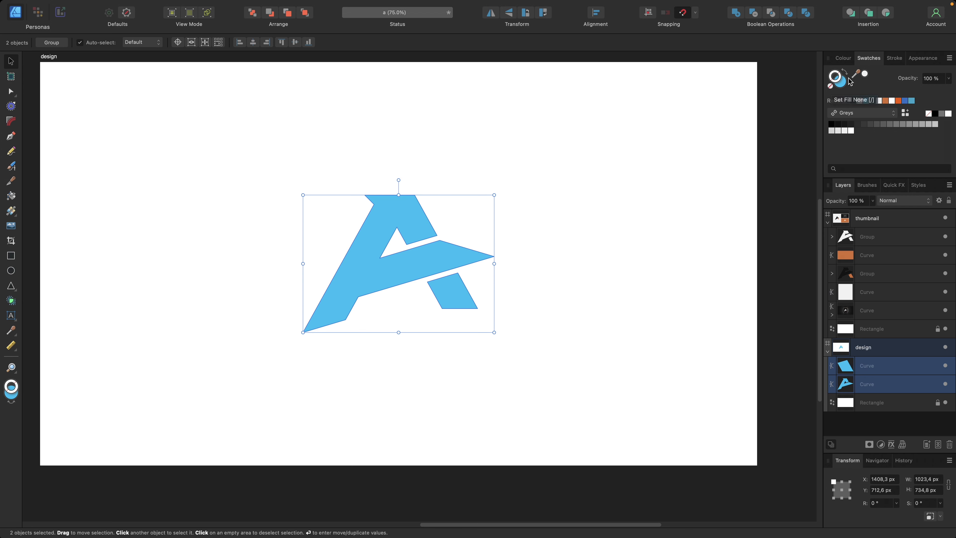
left_click(845, 58)
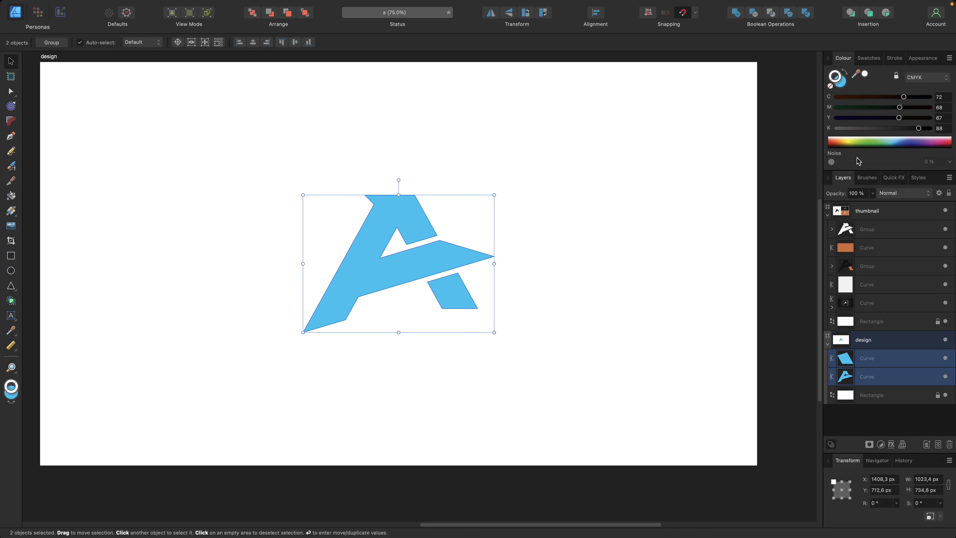
left_click(841, 82)
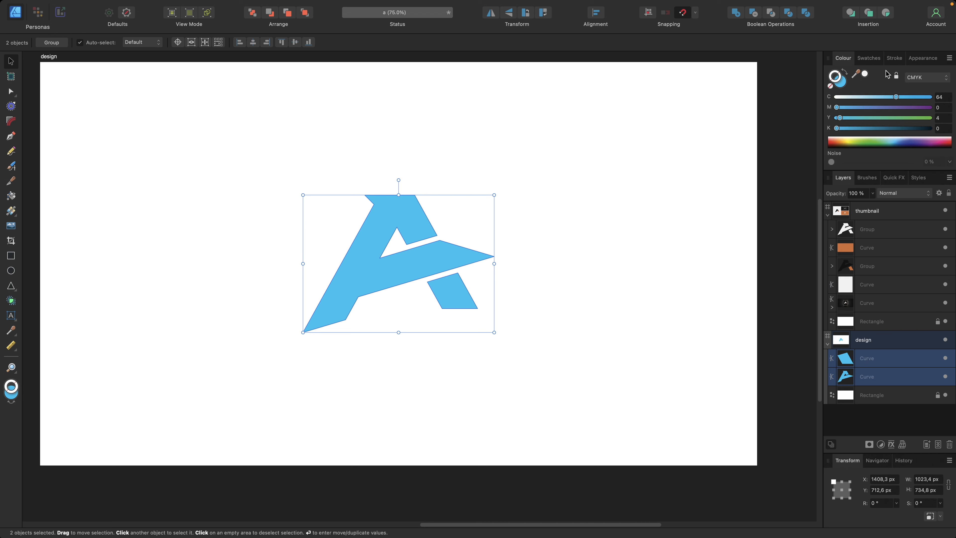
left_click(865, 74)
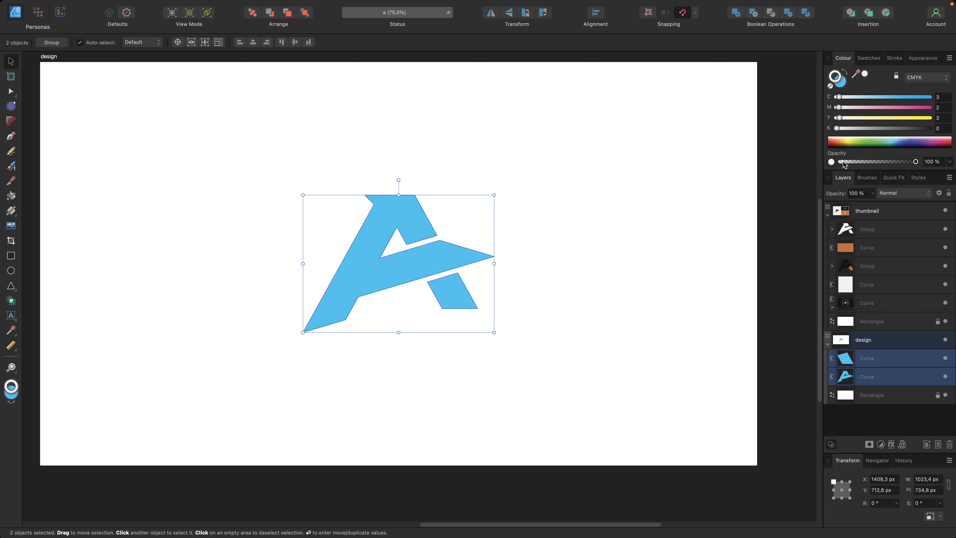
left_click_drag(916, 161, 936, 168)
left_click(831, 162)
left_click(869, 57)
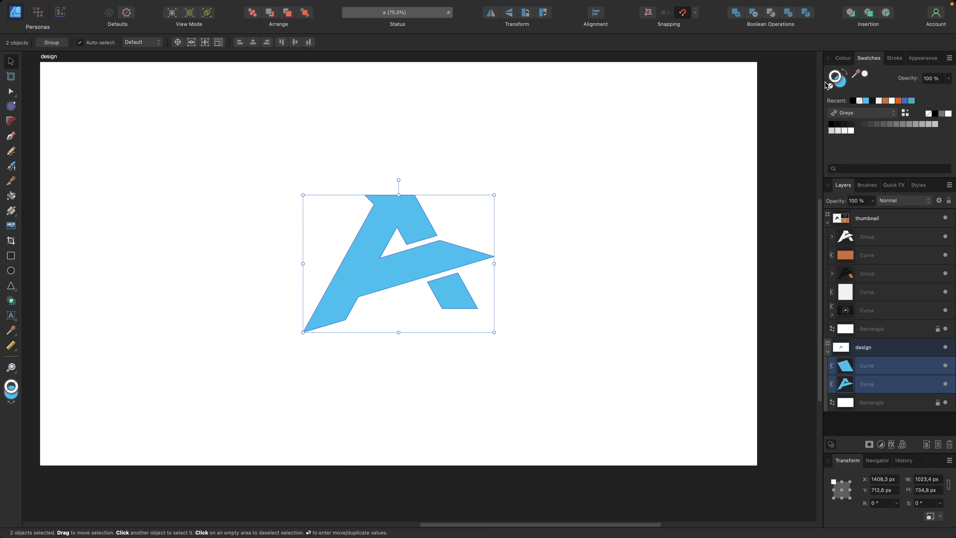
left_click(539, 281)
- Sample the near-black of the finished logo on the mockup artboard and apply it as the A body's fill
left_click(429, 261)
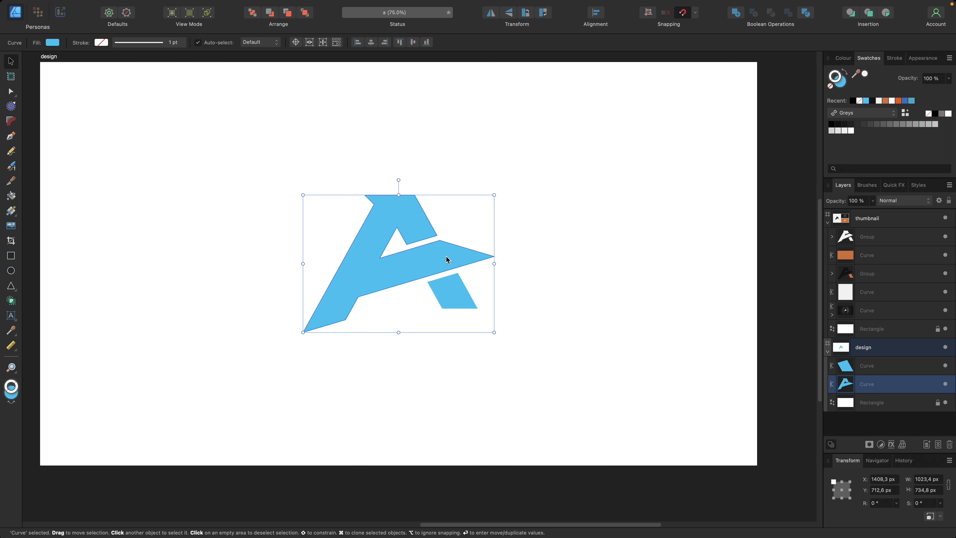
left_click_drag(216, 236, 397, 261)
left_click_drag(311, 221, 643, 163)
scroll(263, 461, "left", 3)
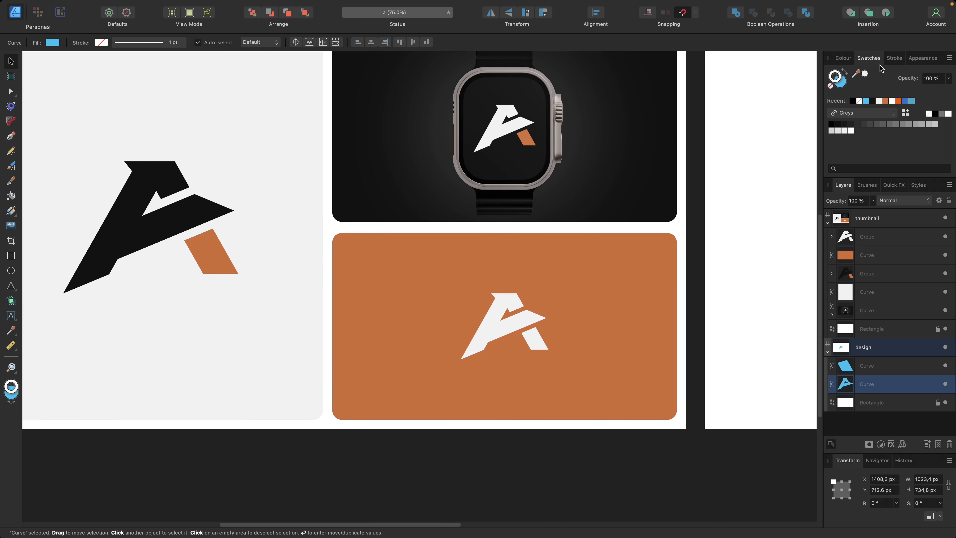
left_click_drag(856, 73, 165, 216)
scroll(572, 457, "right", 5)
scroll(306, 452, "right", 10)
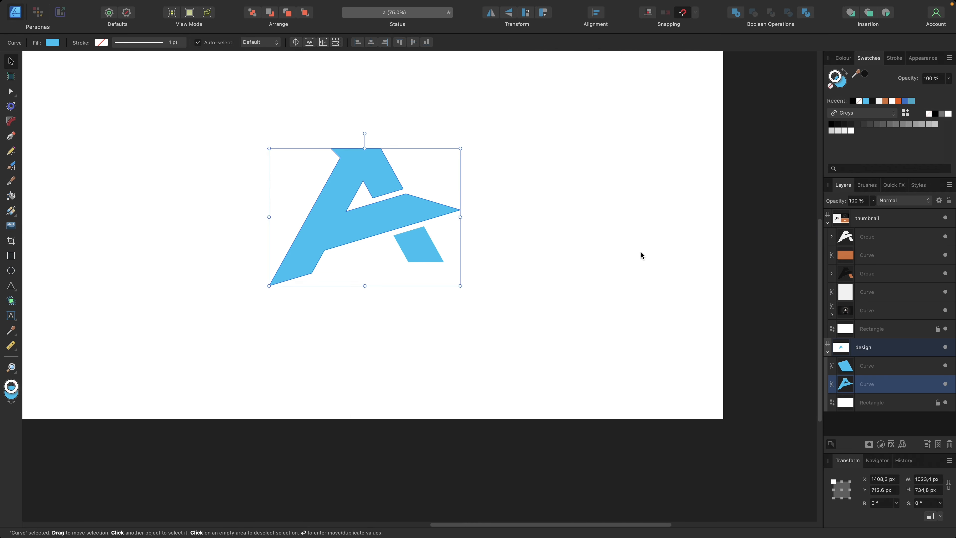
left_click(844, 83)
left_click(865, 74)
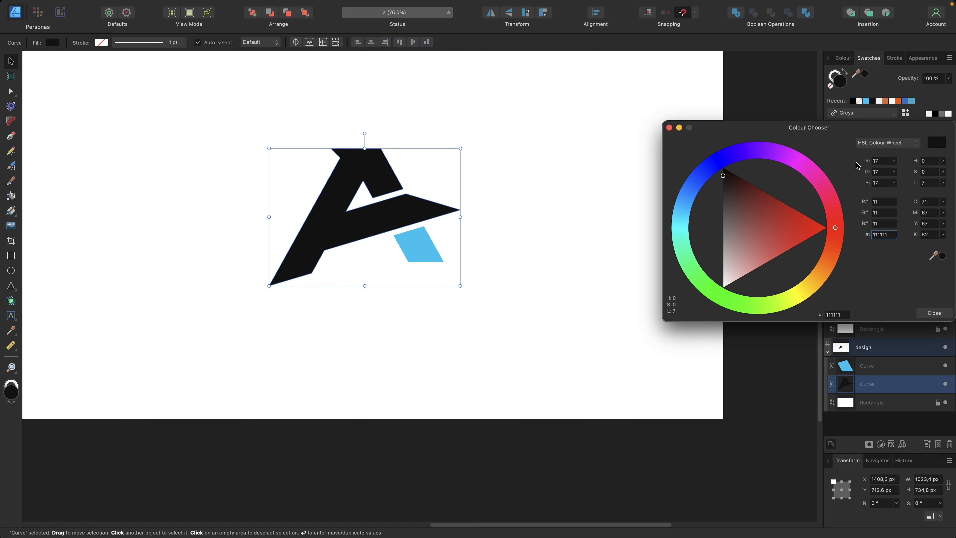
- Check the hex code of the A body's fill in the Colour Chooser, then close it
left_click_drag(820, 126, 529, 122)
double_click(591, 230)
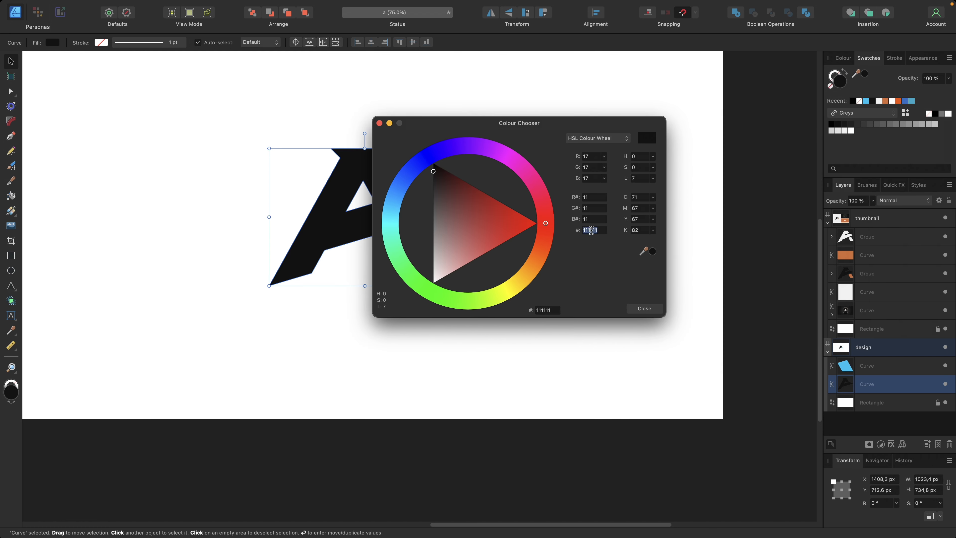
left_click(379, 124)
- Sample the orange of the mockup's coloured panel and apply it as the fill of the A's separate lower-right leg
left_click(421, 236)
scroll(389, 446, "left", 4)
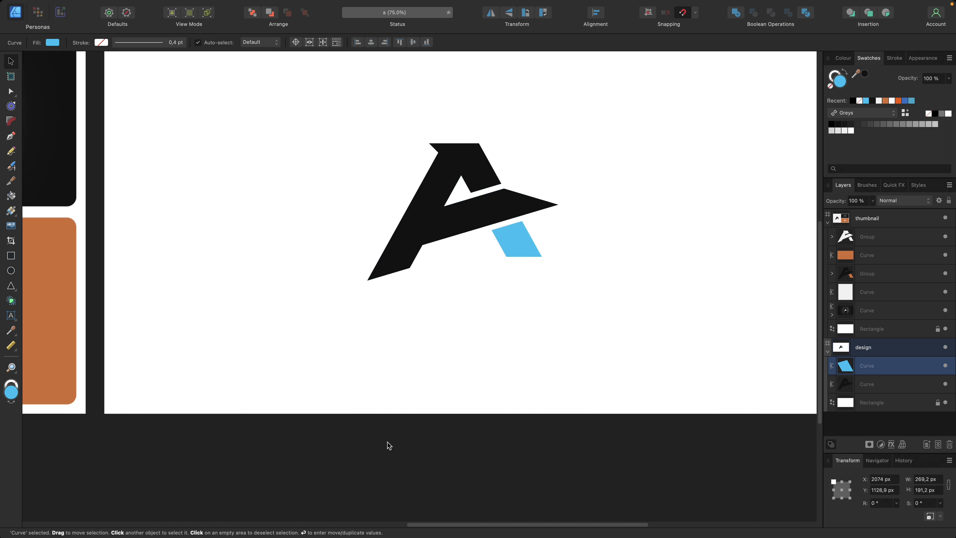
scroll(390, 445, "left", 5)
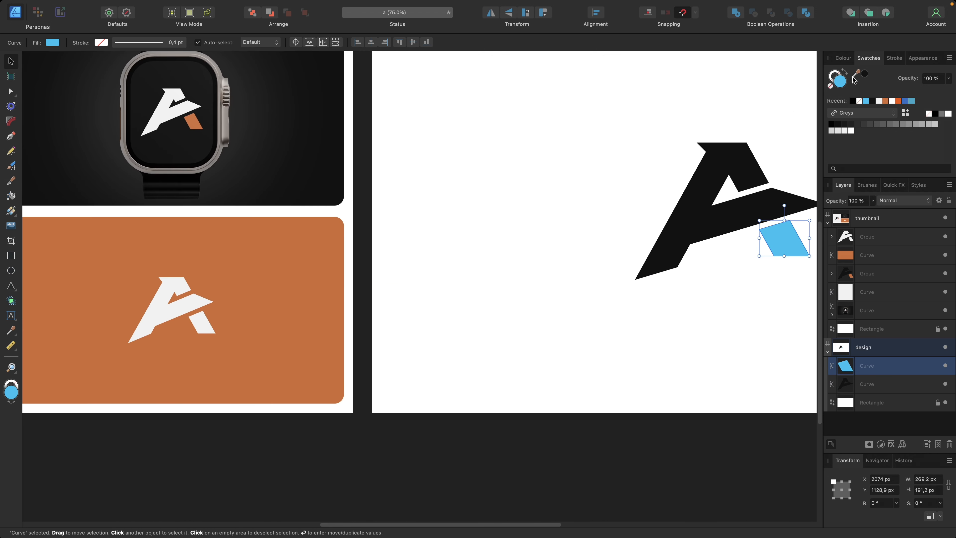
left_click_drag(854, 75, 307, 241)
scroll(381, 440, "right", 5)
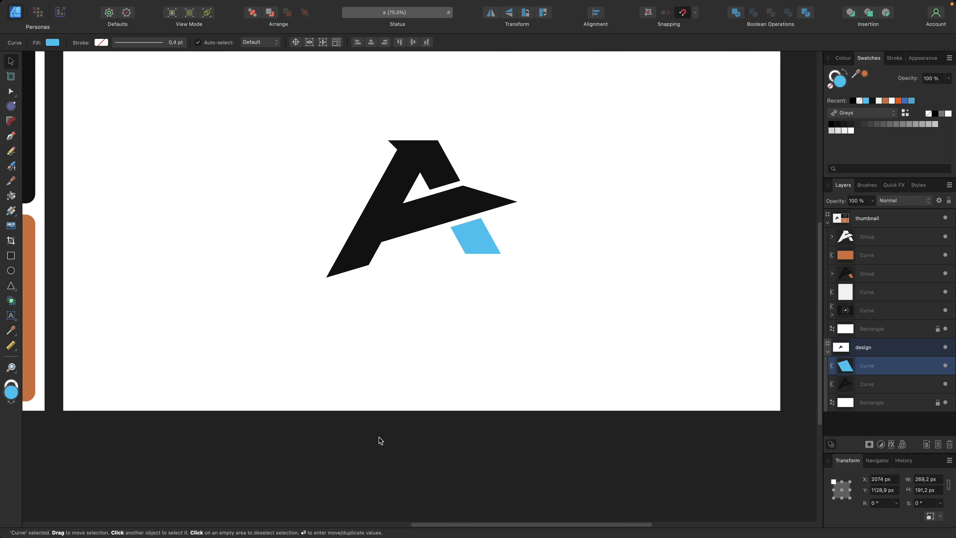
left_click(865, 75)
left_click(555, 244)
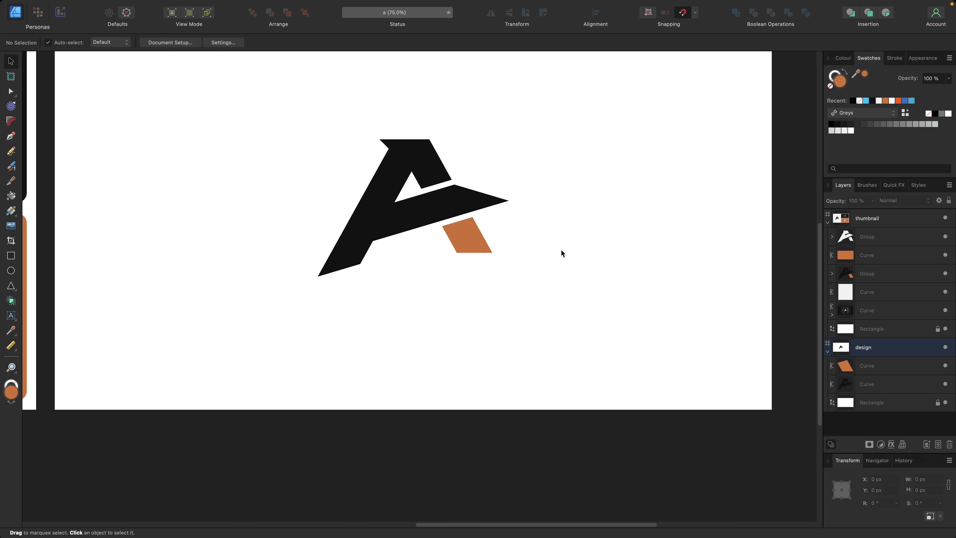
left_click(475, 206)
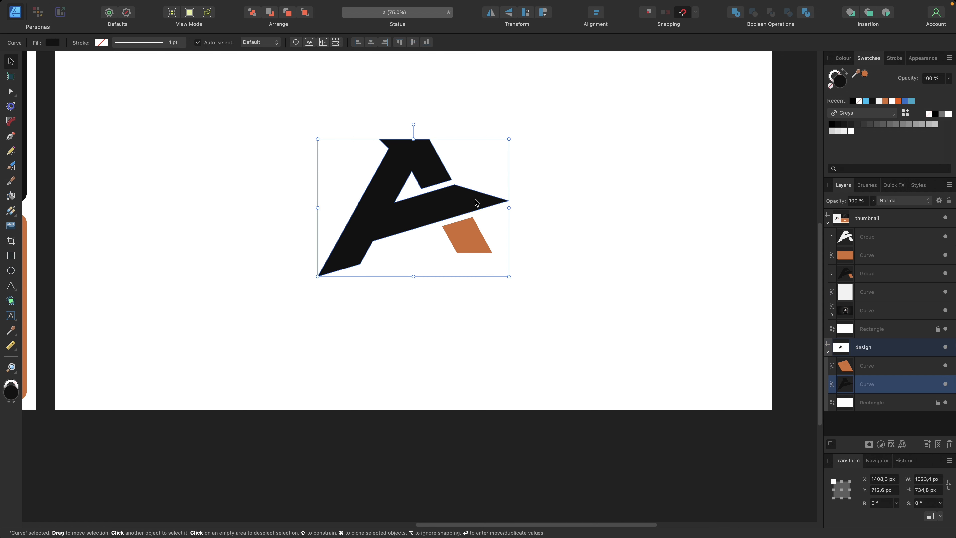
- Shorten the pointed right end of the A body's crossbar by moving its tip node inward along the lower edge to about X 2343, Y 1067 px
key("a")
left_click(508, 200)
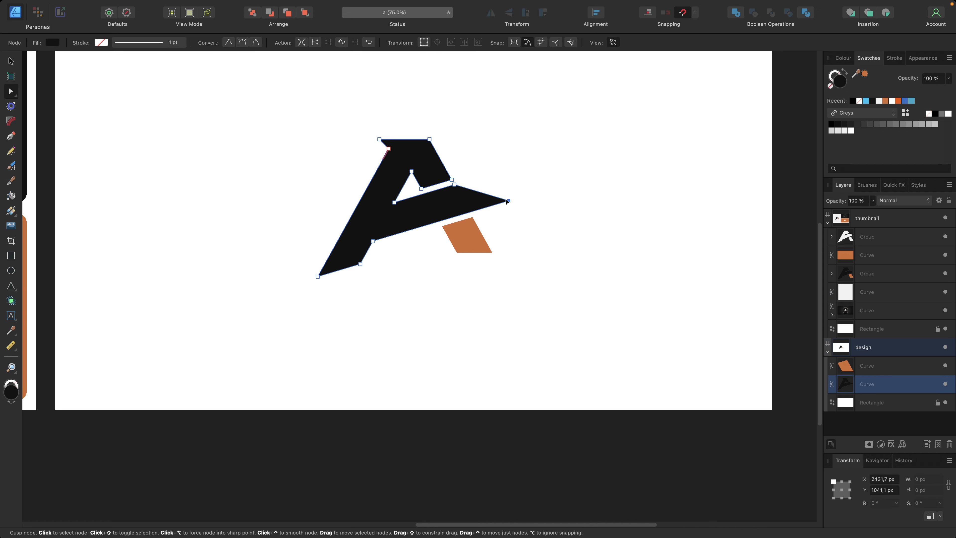
left_click_drag(505, 199, 490, 204)
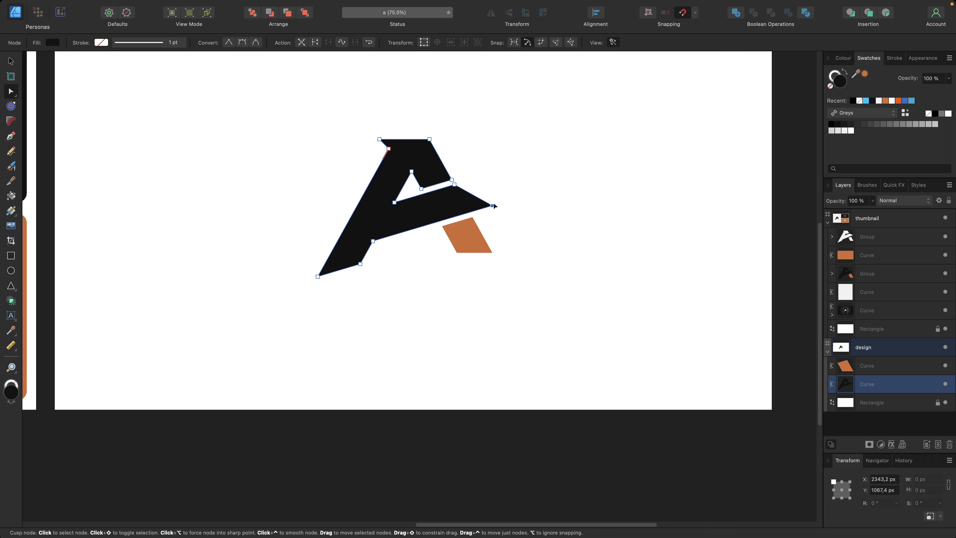
left_click(533, 220)
key("v")
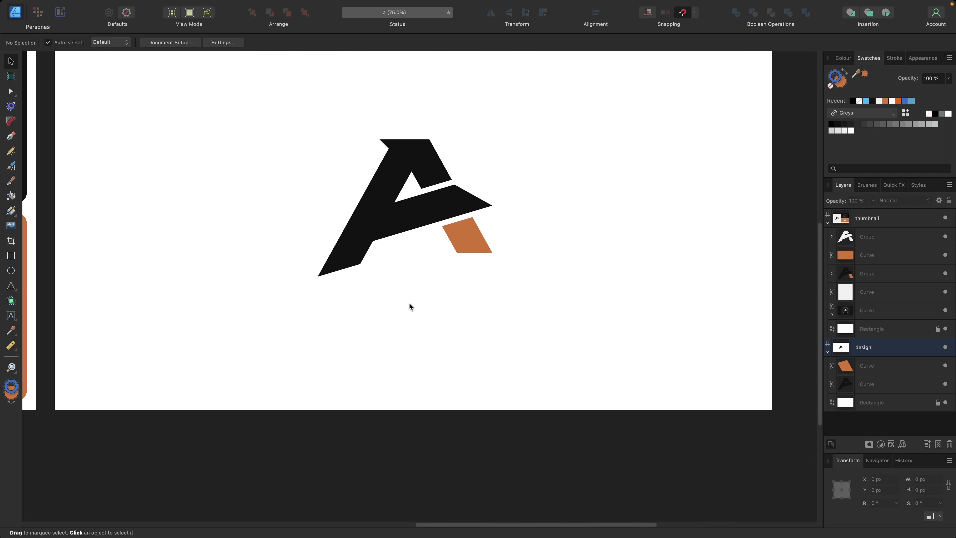
- Extend the A body's lower-left foot by moving its tip node outward to about X 1374, Y 1509 px
left_click(345, 267)
key("a")
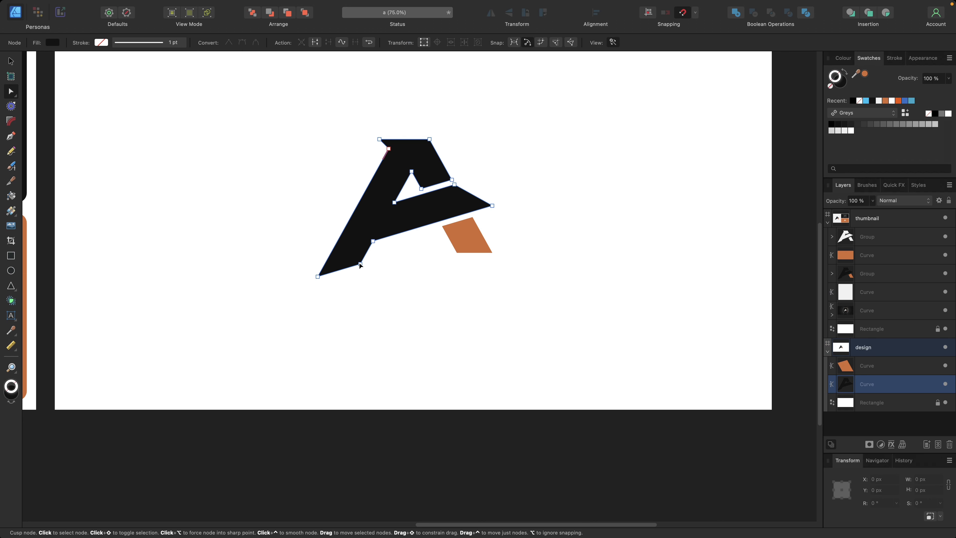
left_click(318, 277)
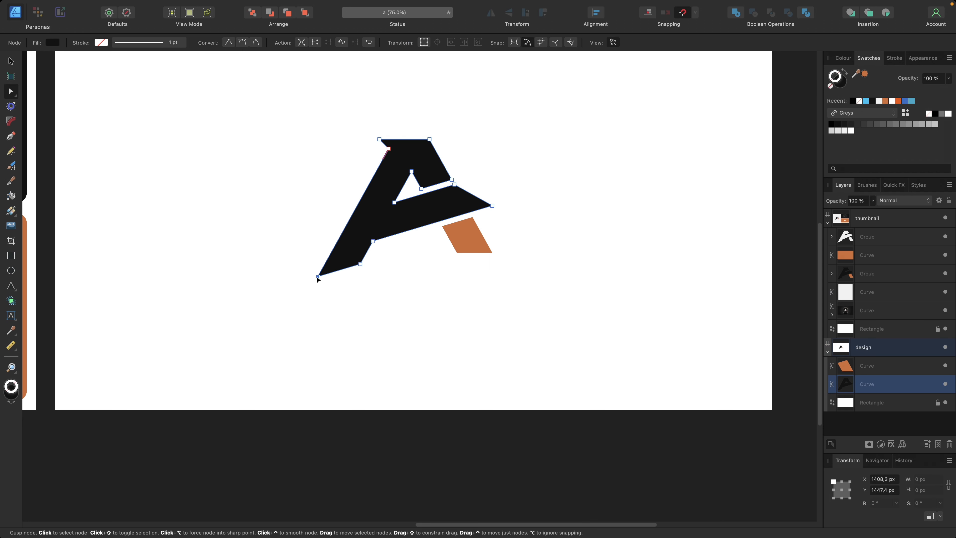
mouse_move(317, 278)
left_mouse_down()
mouse_move(310, 289)
mouse_move(323, 282)
left_mouse_up()
key("super+z")
key("v")
left_click(364, 288)
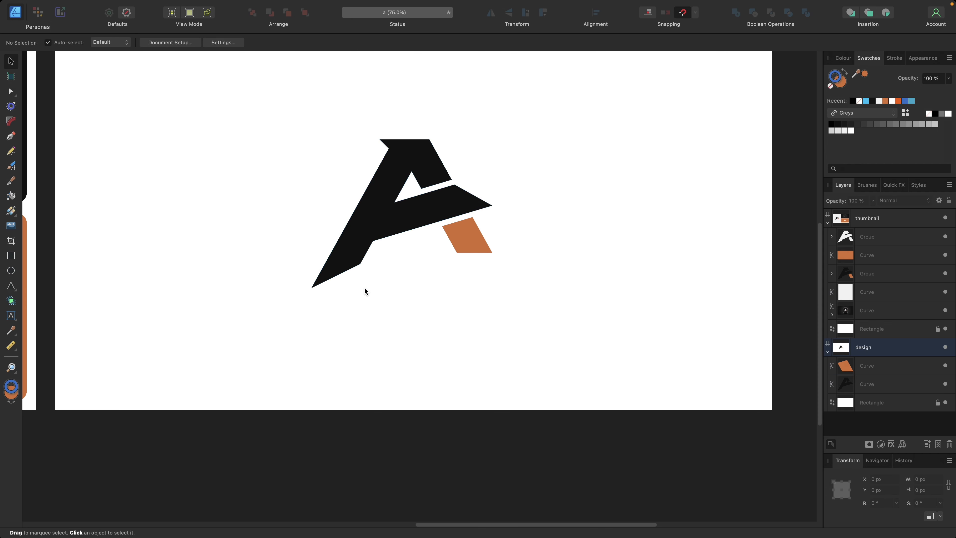
- Draw a straight guide line about 320 px long along the crossbar tip's upper edge and move it to end at the left foot's inner corner
left_click(11, 136)
left_click(455, 185)
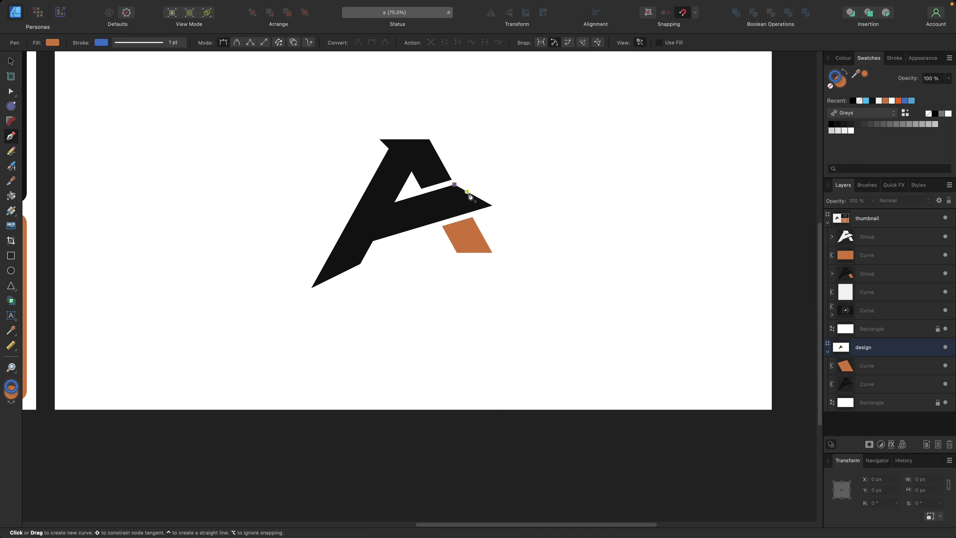
left_click(488, 203)
key("v")
left_click_drag(486, 204, 327, 341)
left_click(508, 14)
key("a")
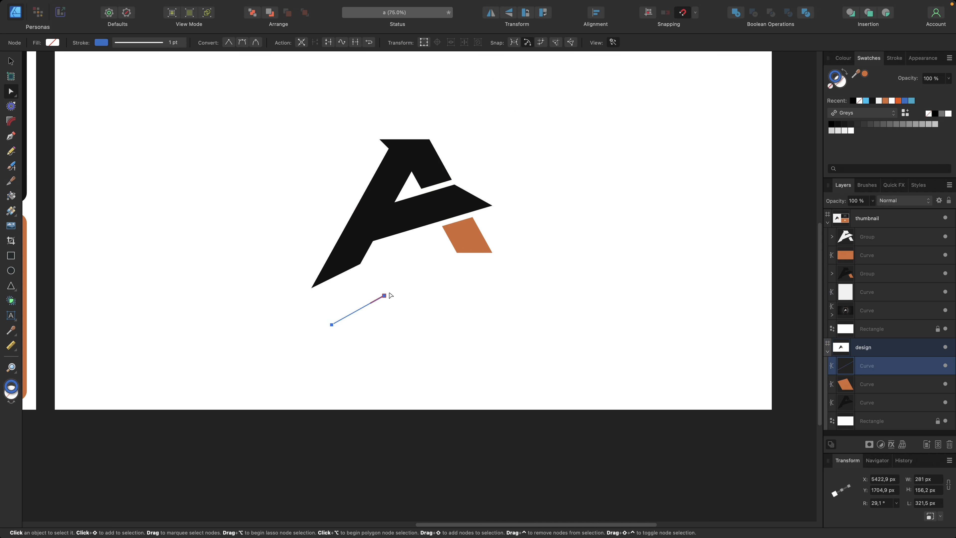
left_click_drag(384, 296, 360, 266)
key("v")
- Align the bottom edge of the A's left foot with the guide line by moving its tip node to about X 1361, Y 1533 px
left_click(327, 279)
key("a")
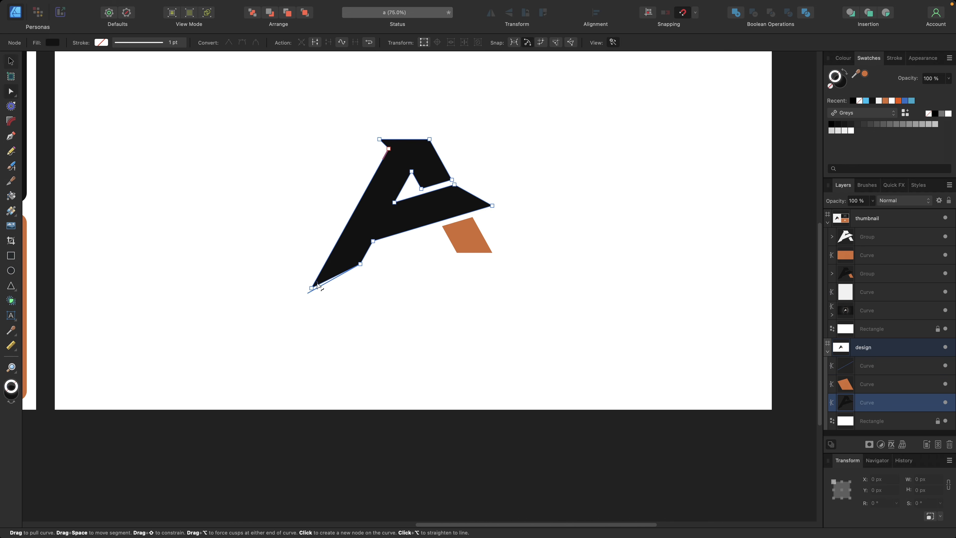
left_click(311, 289)
left_click_drag(312, 289, 309, 293)
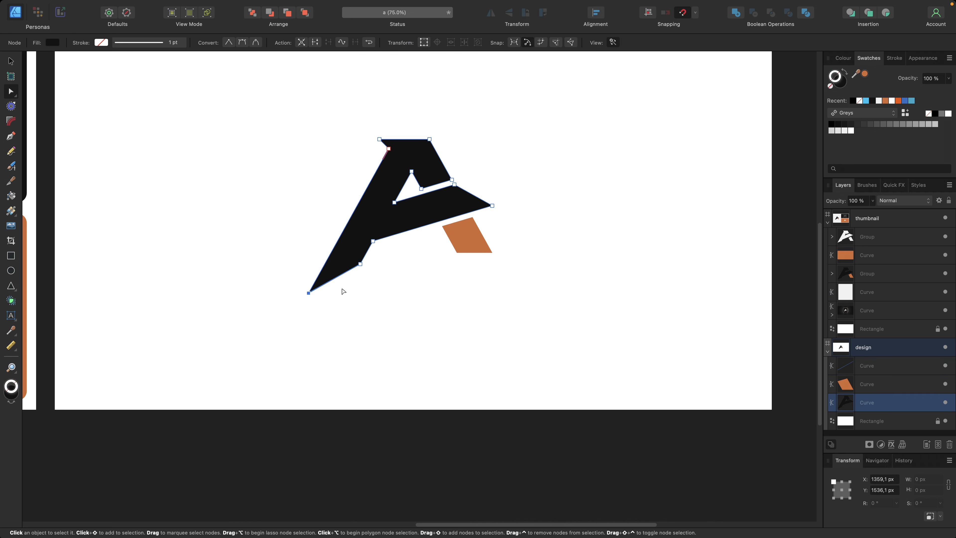
key("super+z")
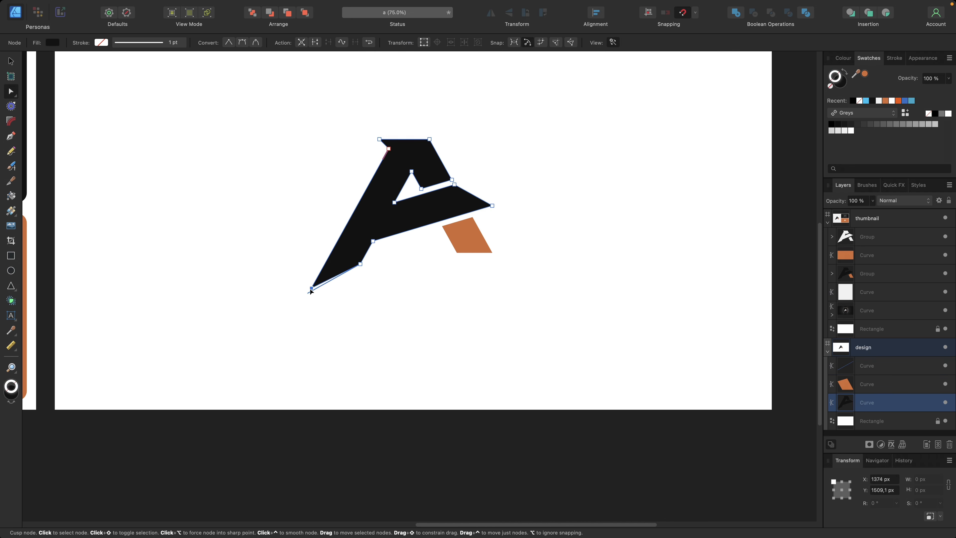
left_click_drag(311, 291, 309, 296)
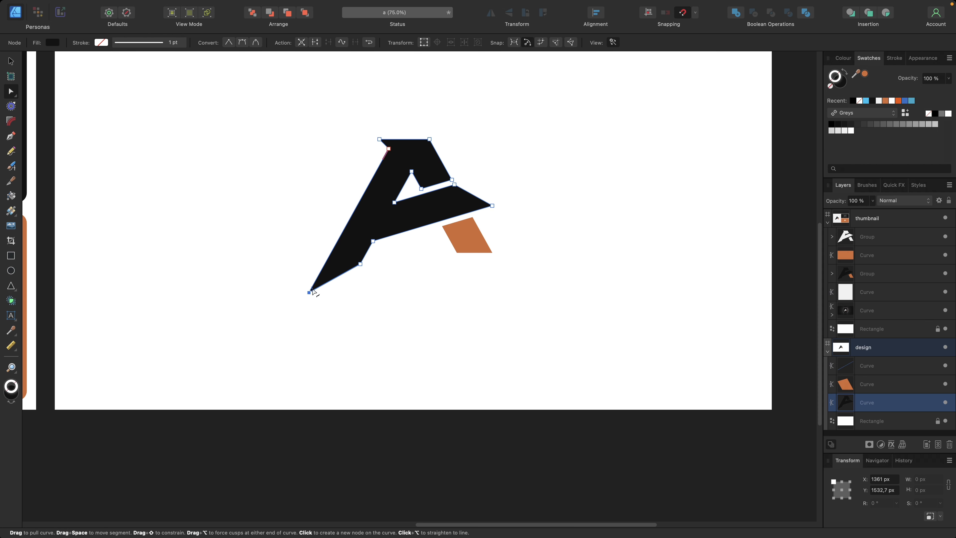
key("v")
left_click(376, 308)
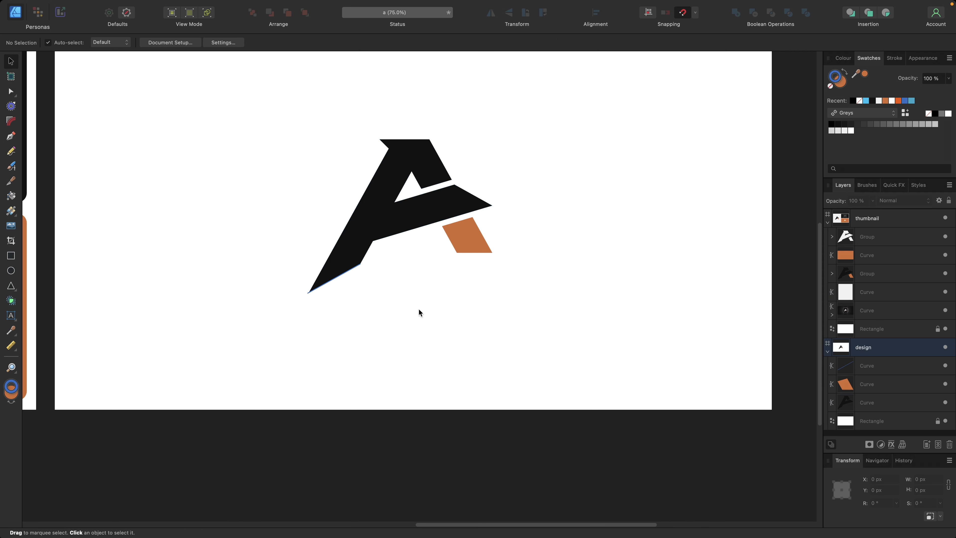
- Lengthen the orange leg slightly by moving its two bottom nodes down along the slant of its sides
left_click(465, 242)
key("a")
left_click_drag(444, 239, 516, 275)
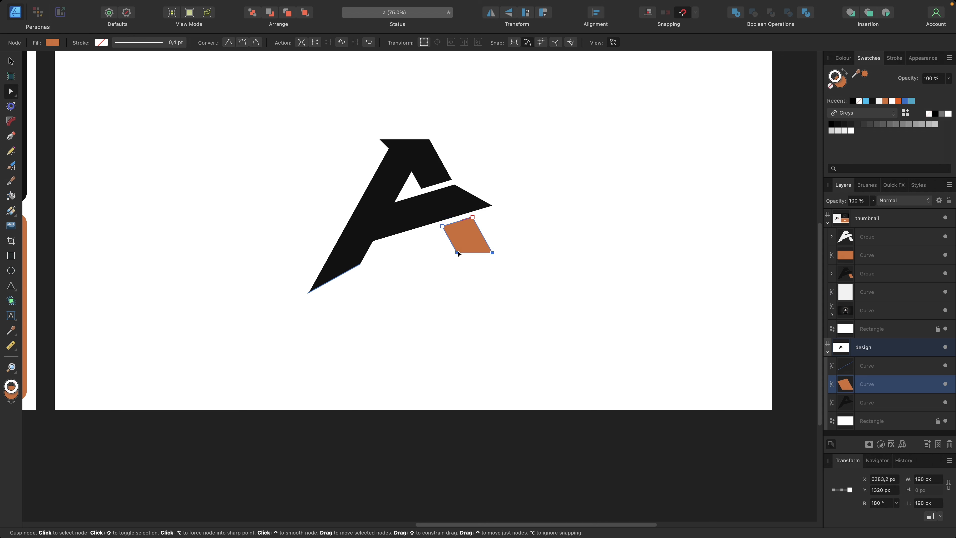
left_click_drag(458, 254, 459, 257)
left_click(453, 320)
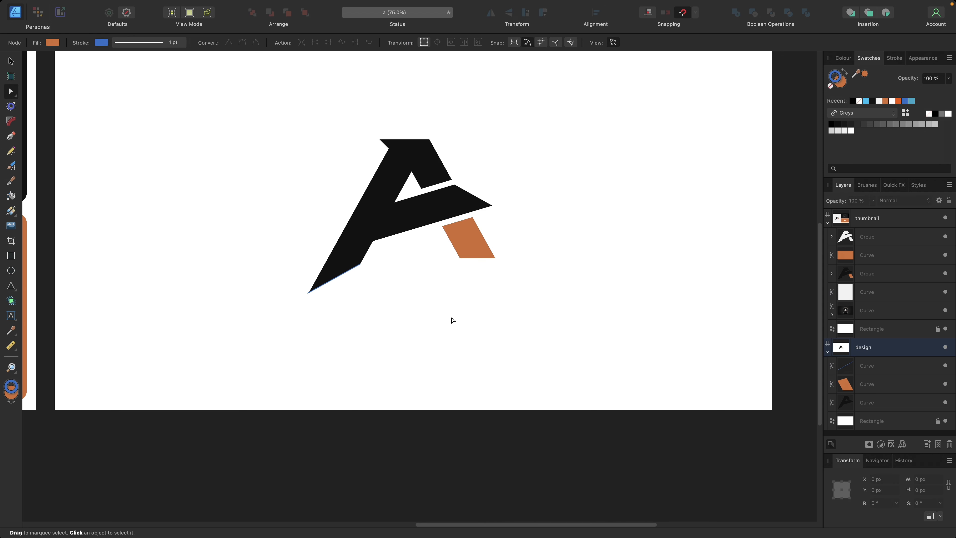
- Shorten the A's left foot by moving its tip node back up along the outer edge to about X 1402, Y 1458 px
left_click(337, 274)
left_click(326, 269)
left_click_drag(309, 293, 319, 277)
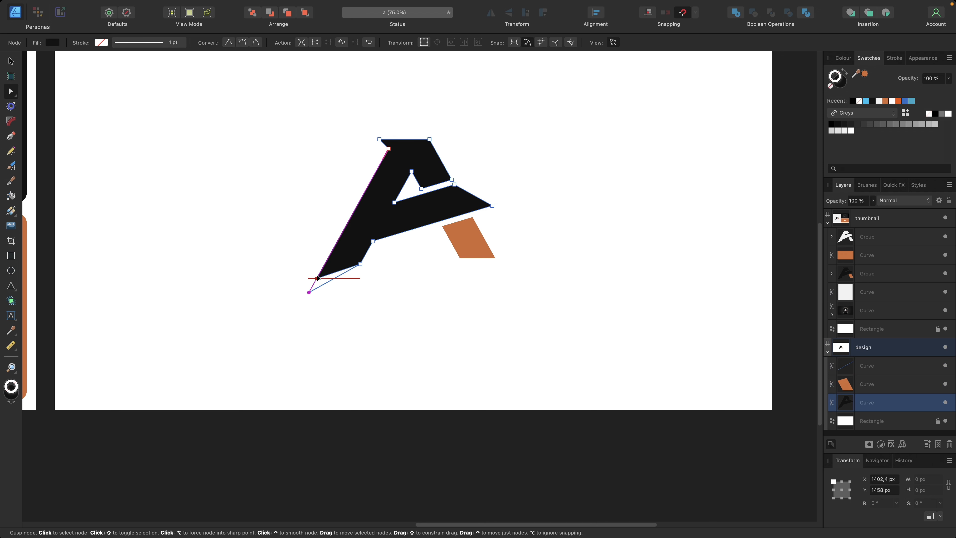
left_click(392, 288)
- Delete the blue guide line below the A's left foot and clear the selection
left_click(336, 279)
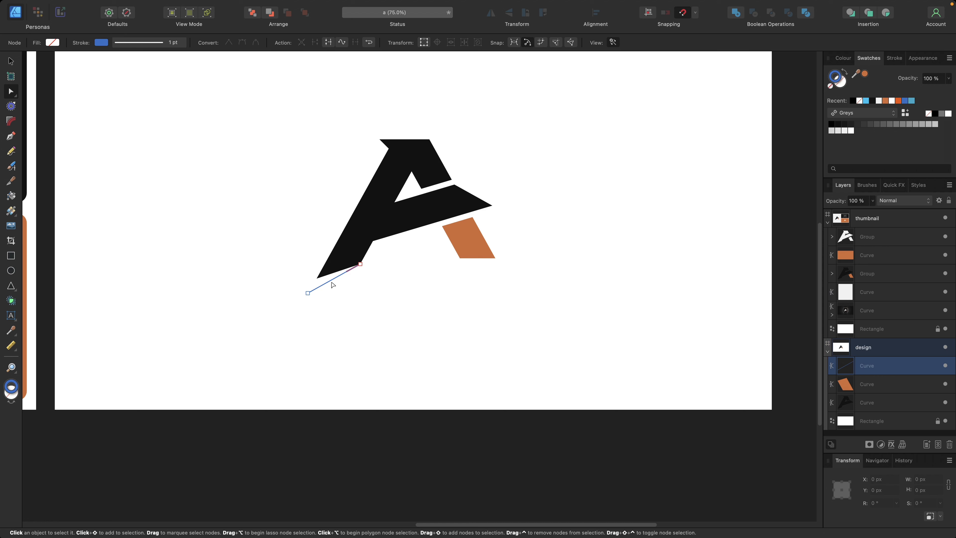
key("Delete")
key("v")
left_click(437, 294)
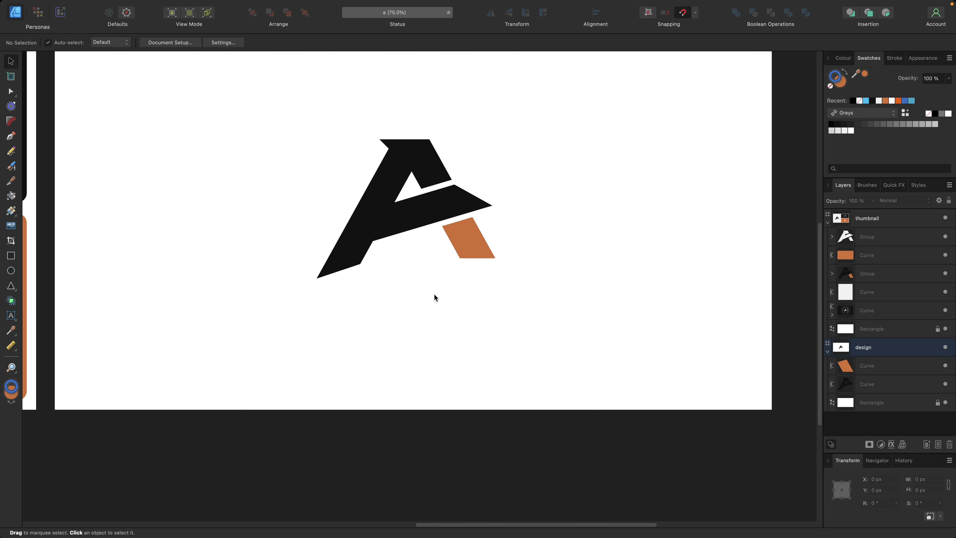